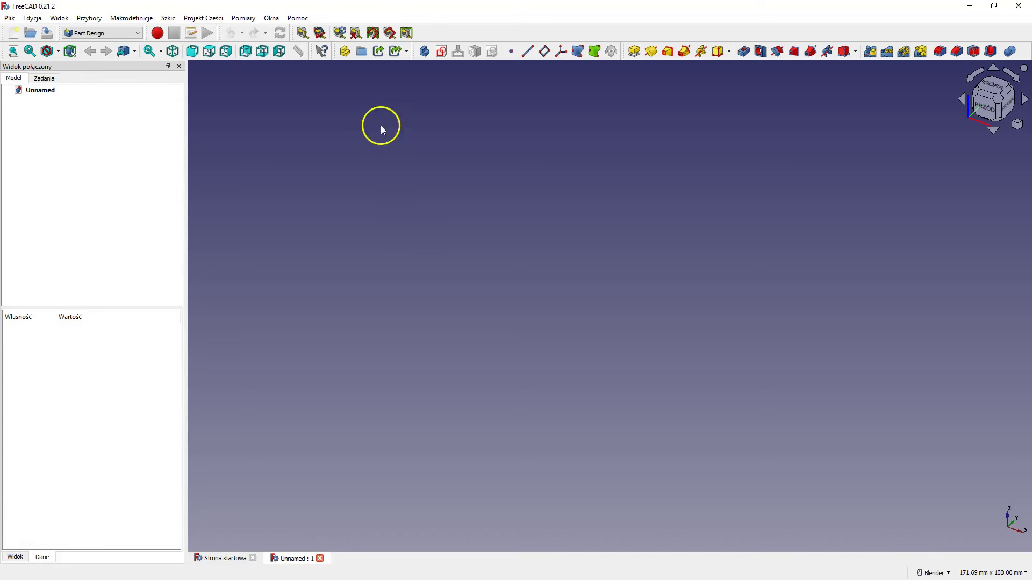
# Create a sketch attached to the body's XY-plane and zoom out the view.
pyautogui.click(442, 51)
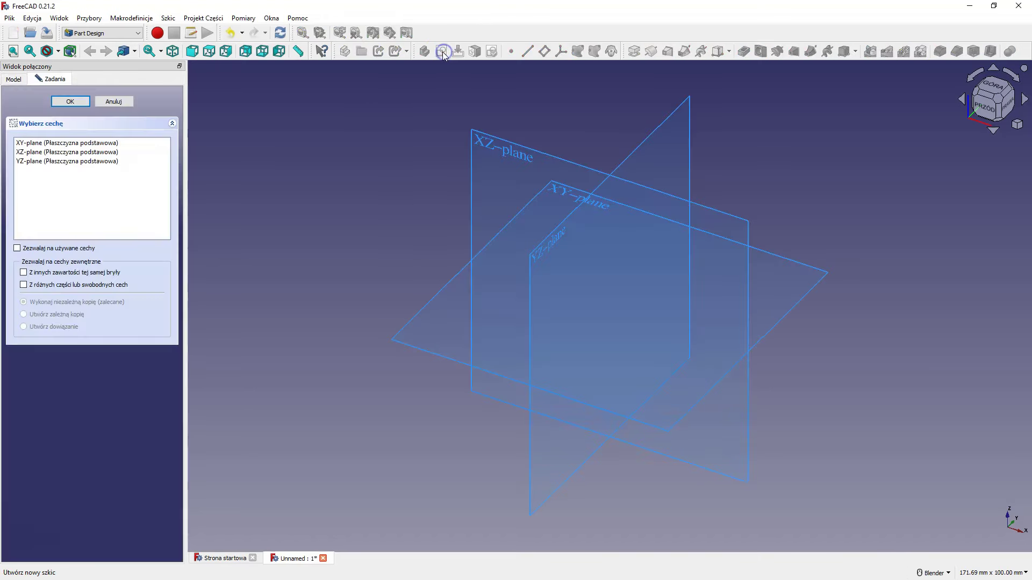
pyautogui.click(559, 191)
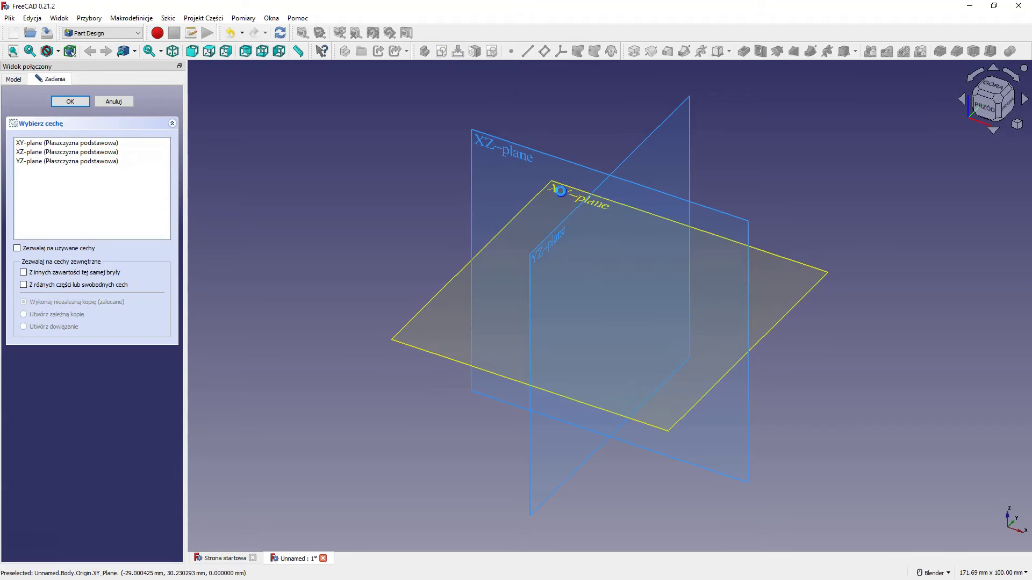
pyautogui.scroll(-3, 570, 274)
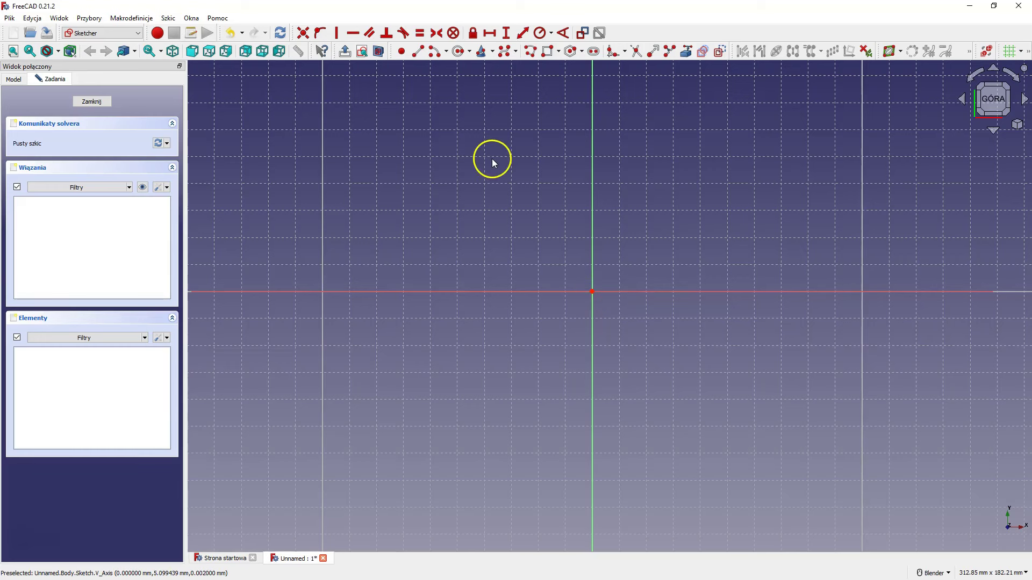
# Draw a rectangle in the sketch.
pyautogui.click(546, 53)
pyautogui.click(533, 147)
pyautogui.click(851, 366)
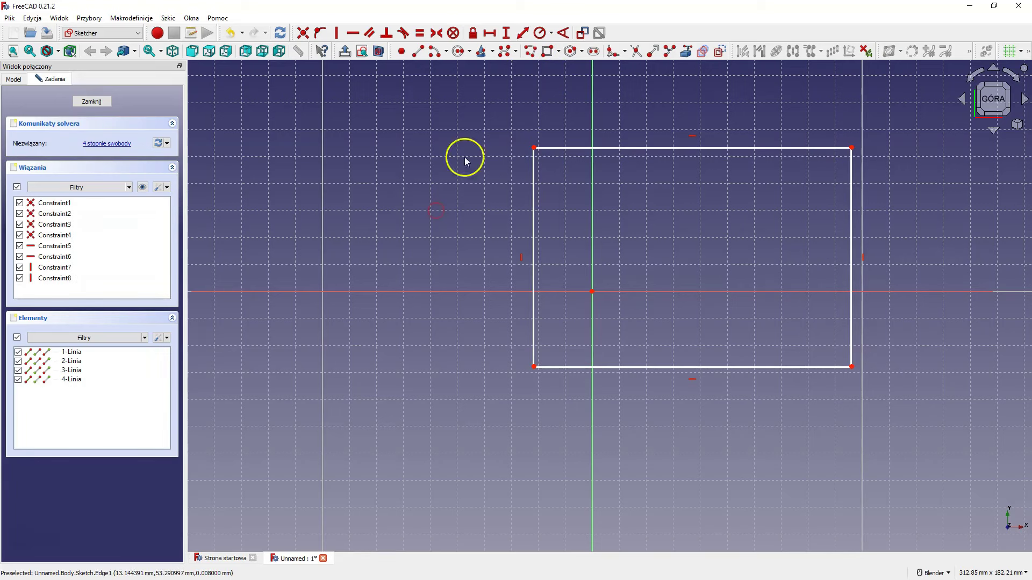
# Dimension the rectangle's bottom edge 100 mm and left edge 70 mm.
pyautogui.click(489, 33)
pyautogui.click(732, 367)
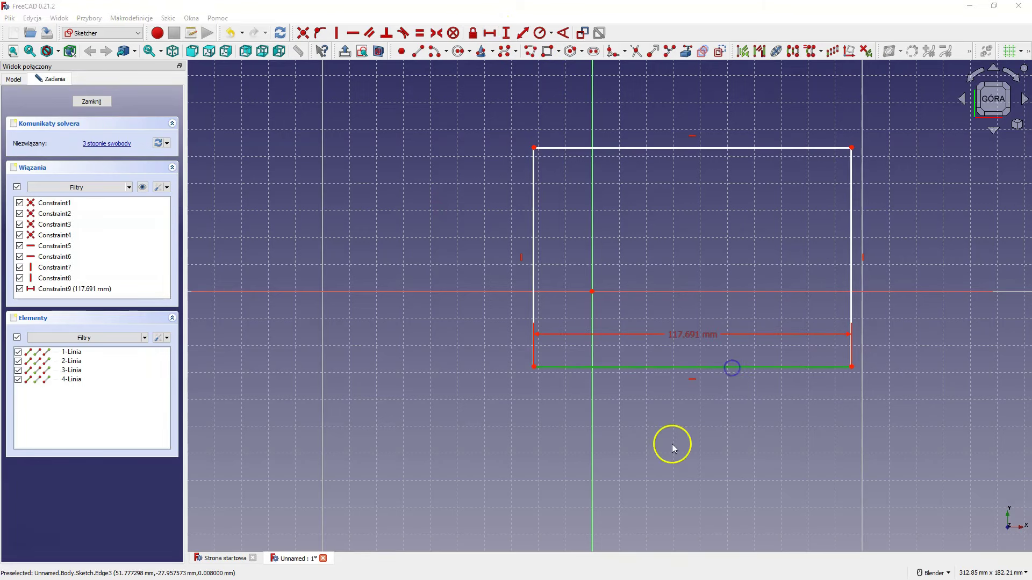
pyautogui.write('100')
pyautogui.press('Return')
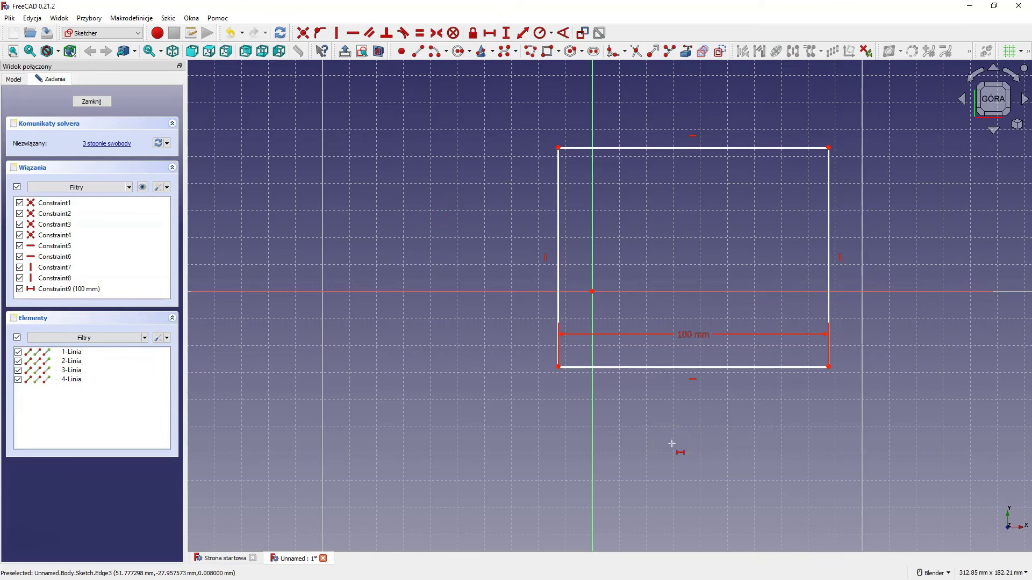
pyautogui.click(505, 32)
pyautogui.click(559, 259)
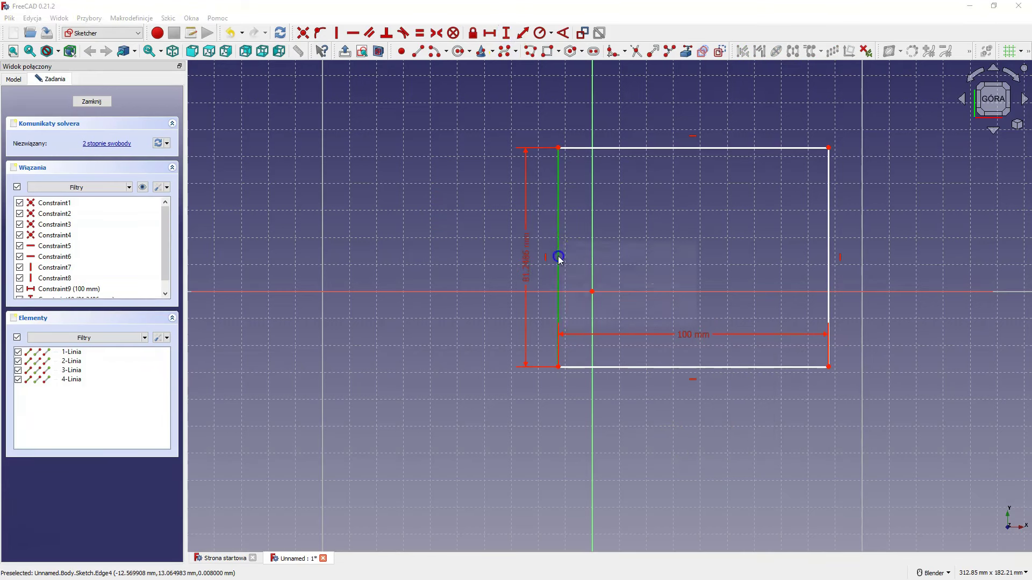
pyautogui.write('70')
pyautogui.press('Return')
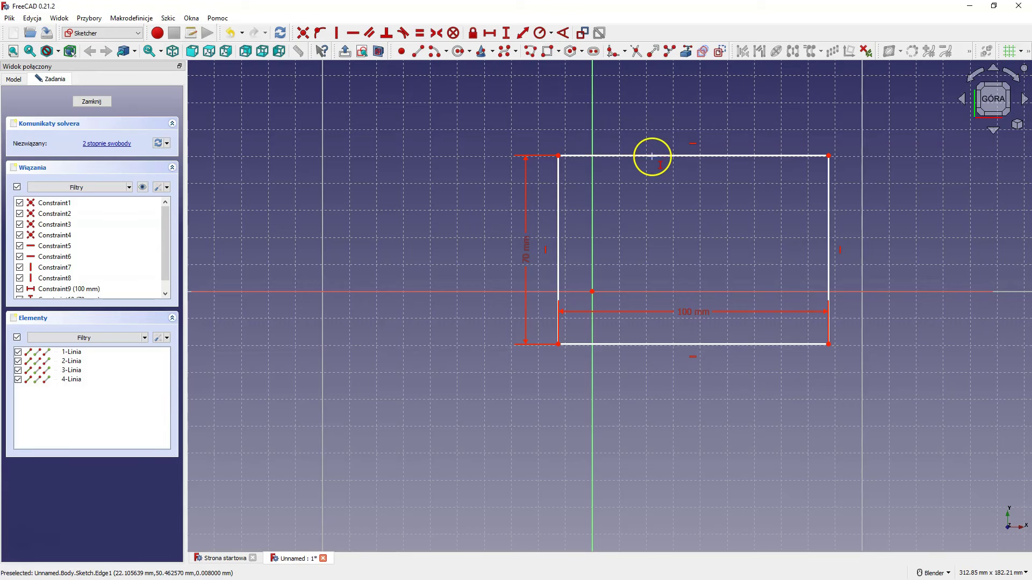
# Drag the rectangle down and to the left in the sketch.
pyautogui.moveTo(675, 192); pyautogui.dragTo(635, 196)
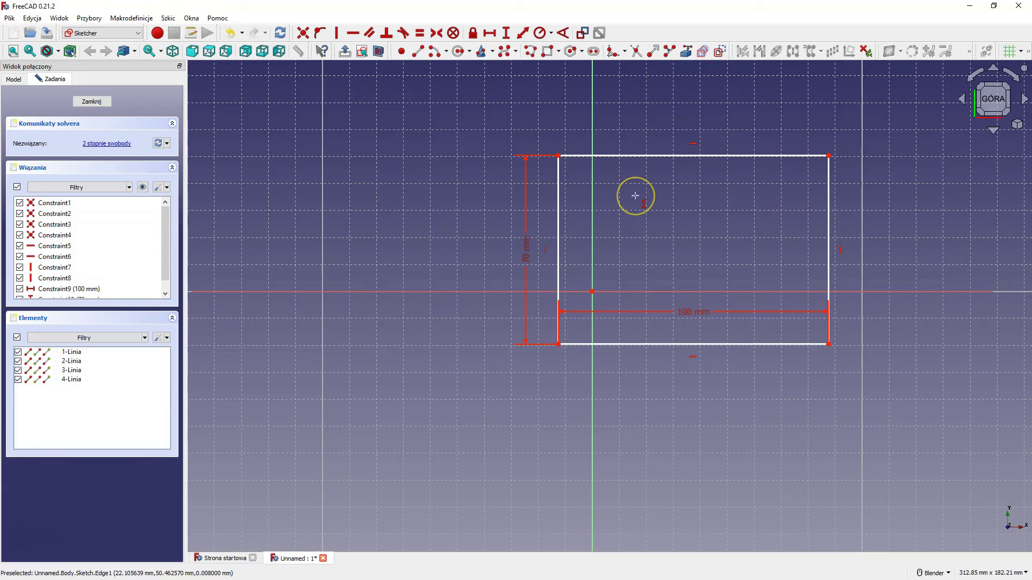
pyautogui.click(629, 215)
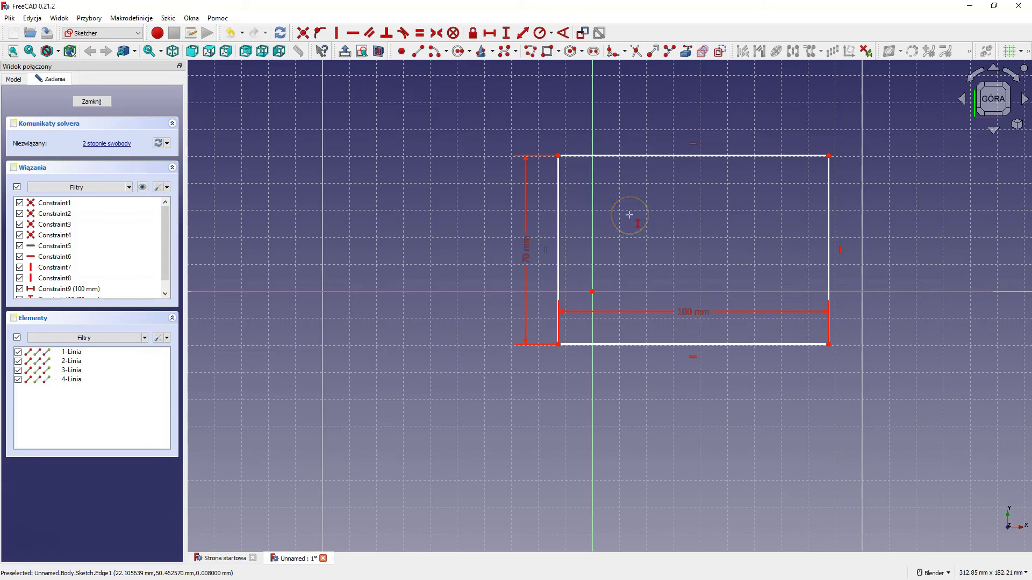
pyautogui.click(629, 215)
pyautogui.moveTo(662, 156); pyautogui.dragTo(589, 196)
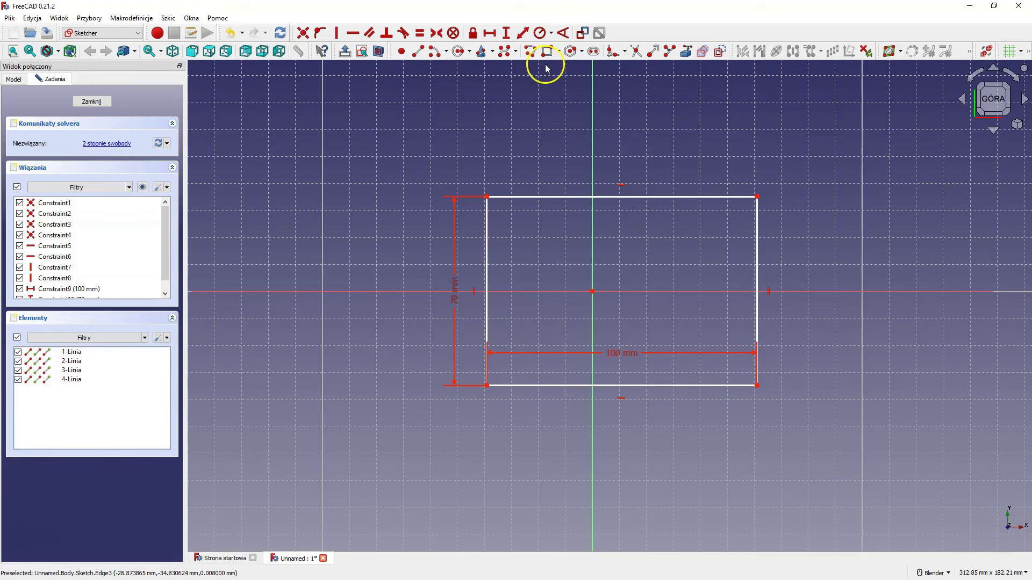
# Dimension the left corners 50 mm horizontally and 35 mm vertically from the origin.
pyautogui.click(490, 35)
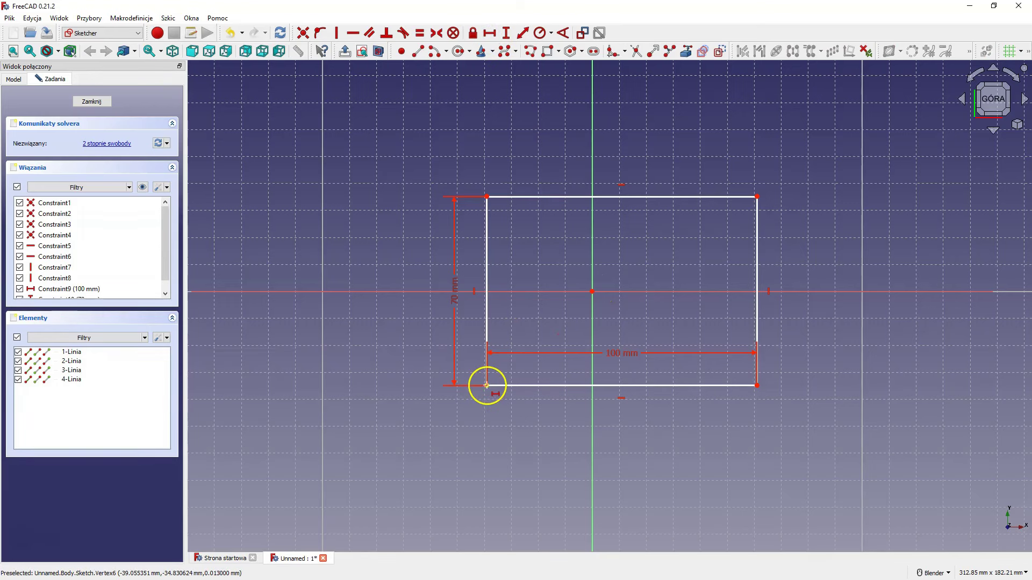
pyautogui.click(486, 385)
pyautogui.click(589, 292)
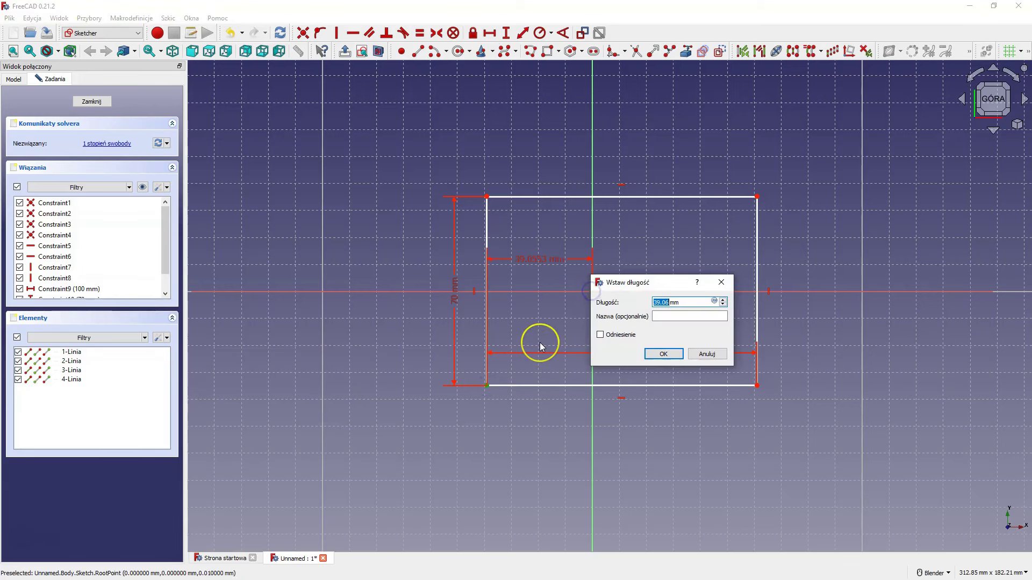
pyautogui.write('50')
pyautogui.press('Return')
pyautogui.click(505, 33)
pyautogui.click(457, 196)
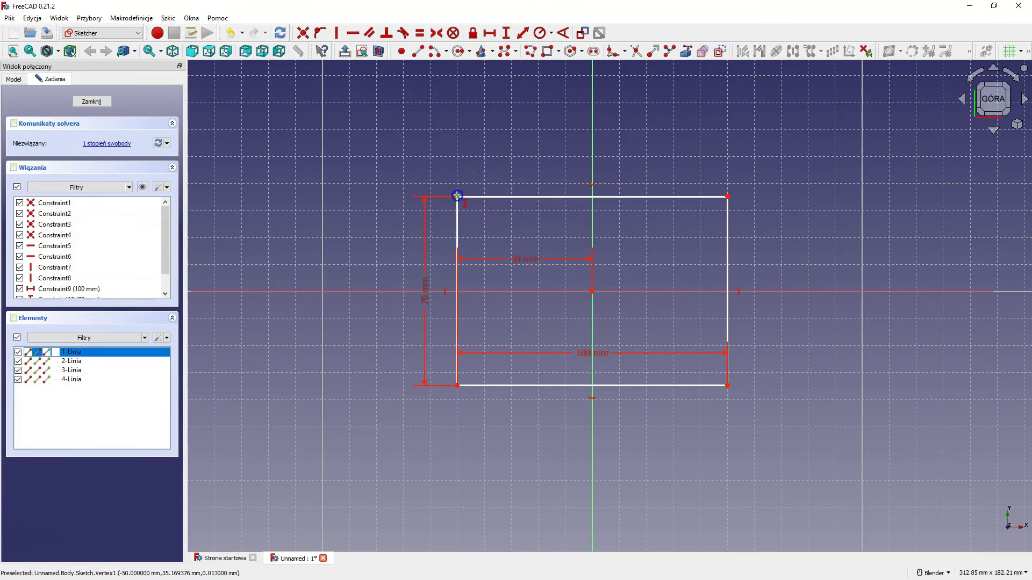
pyautogui.click(591, 292)
pyautogui.write('35')
pyautogui.press('Return')
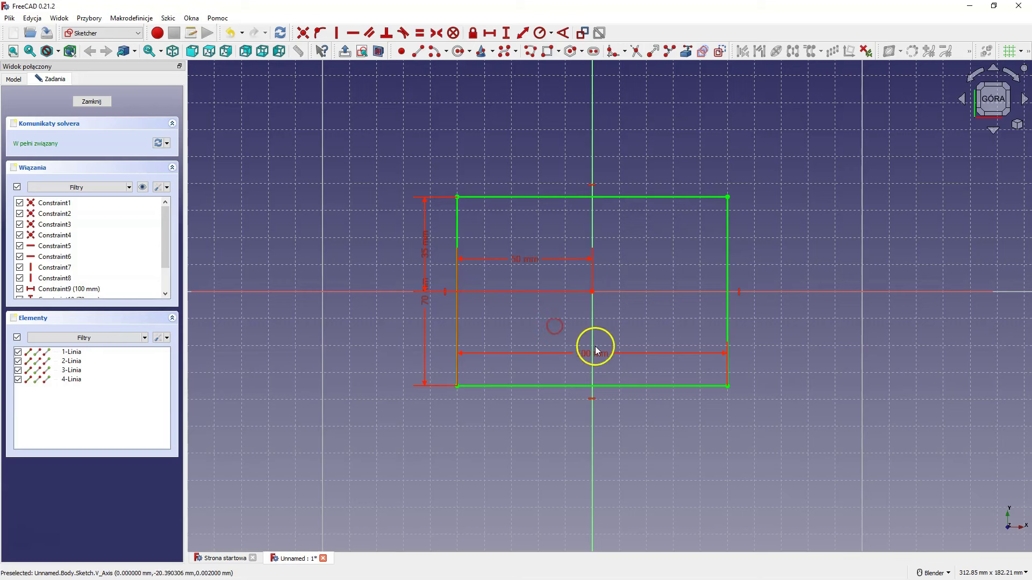
# Change the rectangle's 100 mm width dimension to 150 mm.
pyautogui.doubleClick(583, 354)
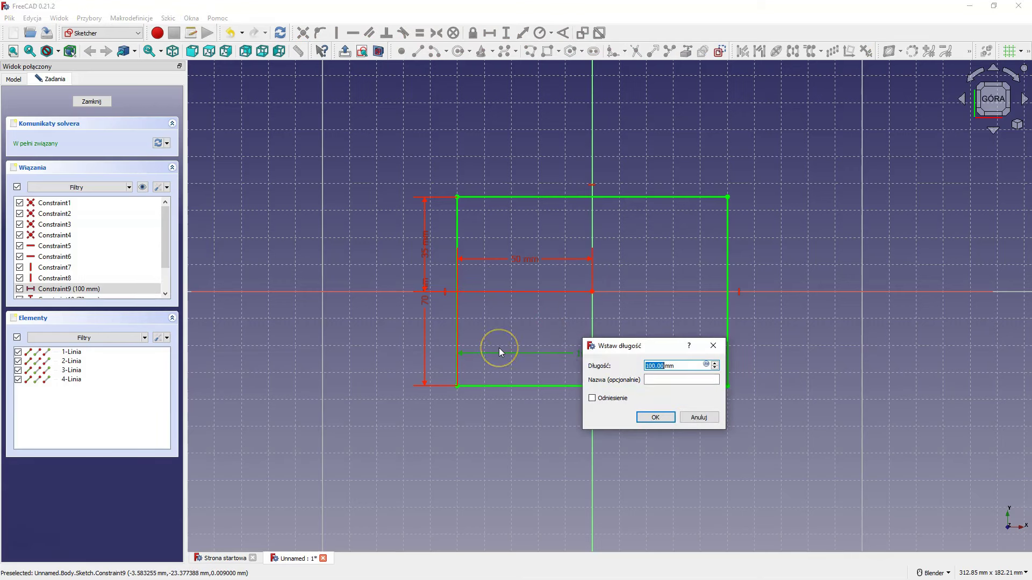
pyautogui.write('150')
pyautogui.press('Return')
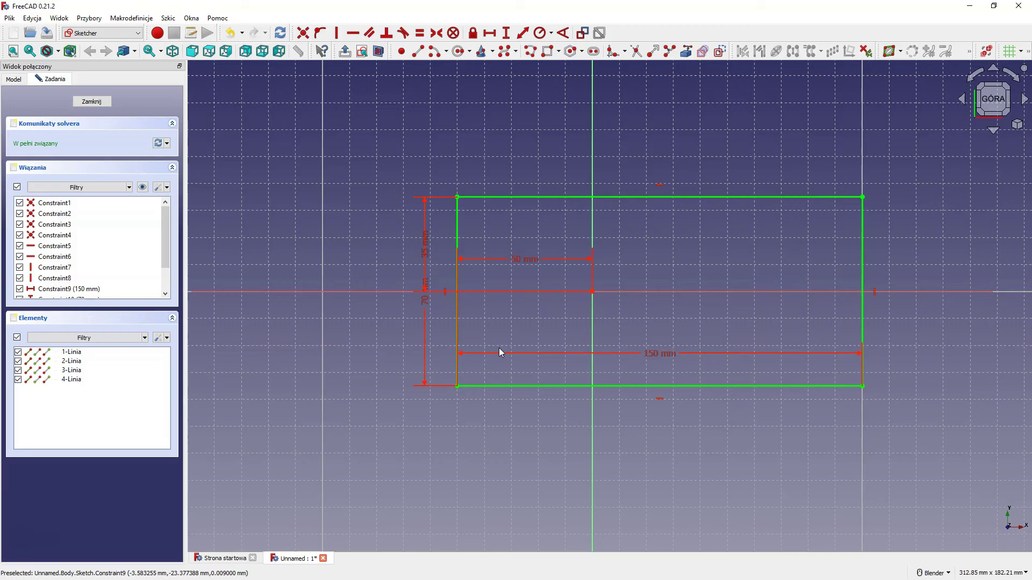
pyautogui.click(624, 307)
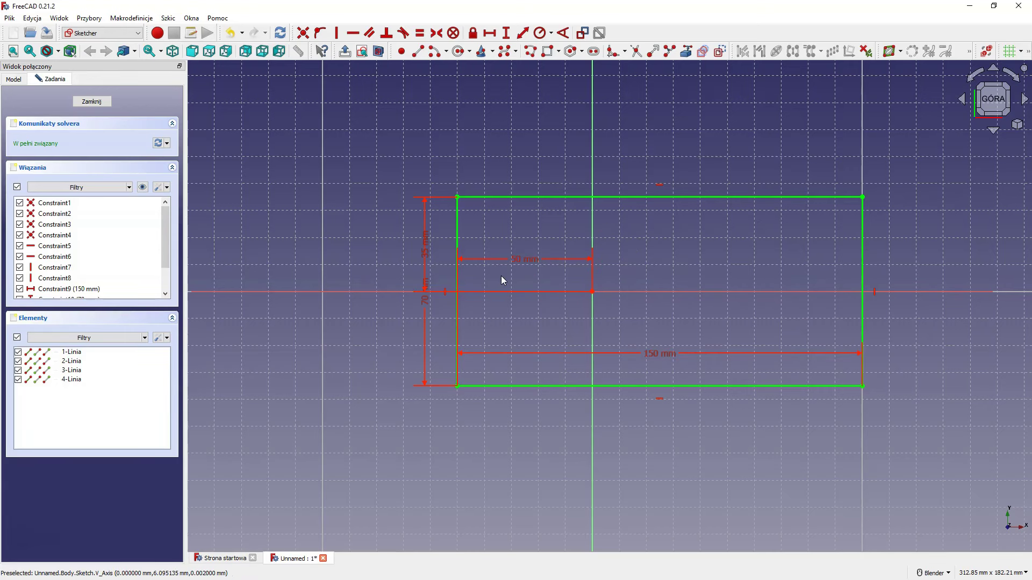
# Delete the 50 mm and 35 mm origin offset dimensions.
pyautogui.click(517, 257)
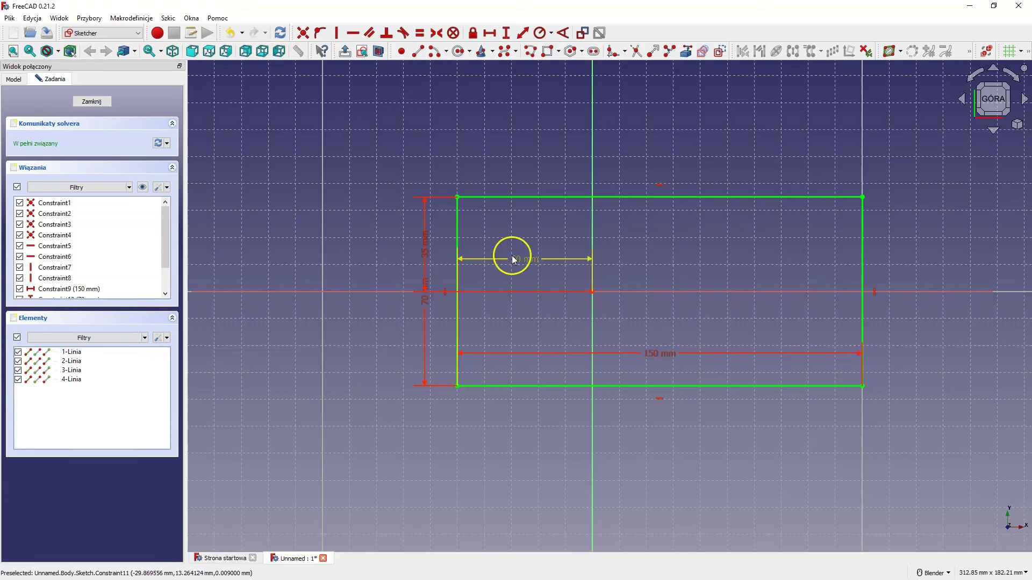
pyautogui.click(517, 264)
pyautogui.doubleClick(527, 266)
pyautogui.press('Delete')
pyautogui.click(527, 265)
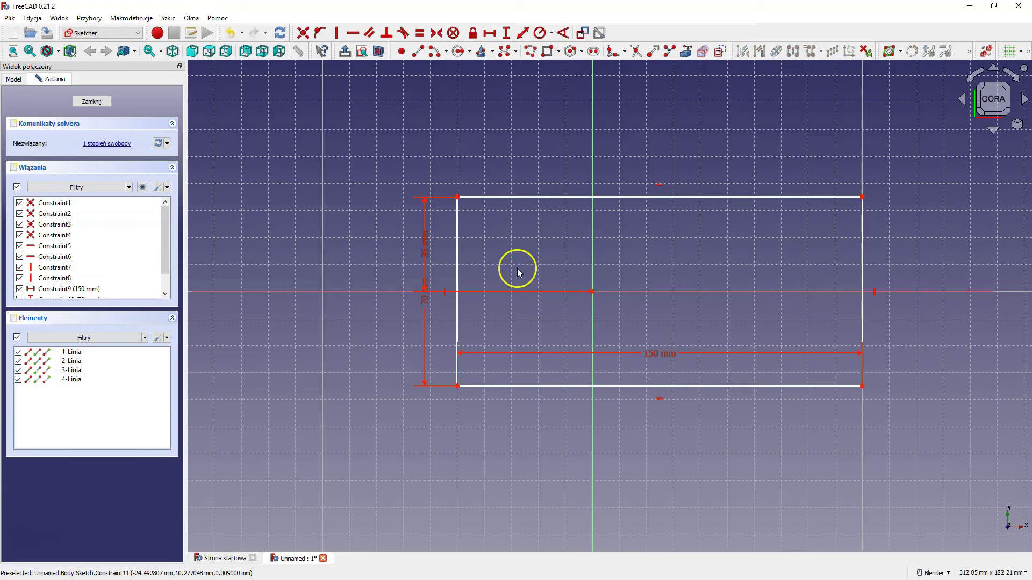
# Make the top-left and top-right corners symmetric about the vertical axis.
pyautogui.click(436, 252)
pyautogui.click(627, 276)
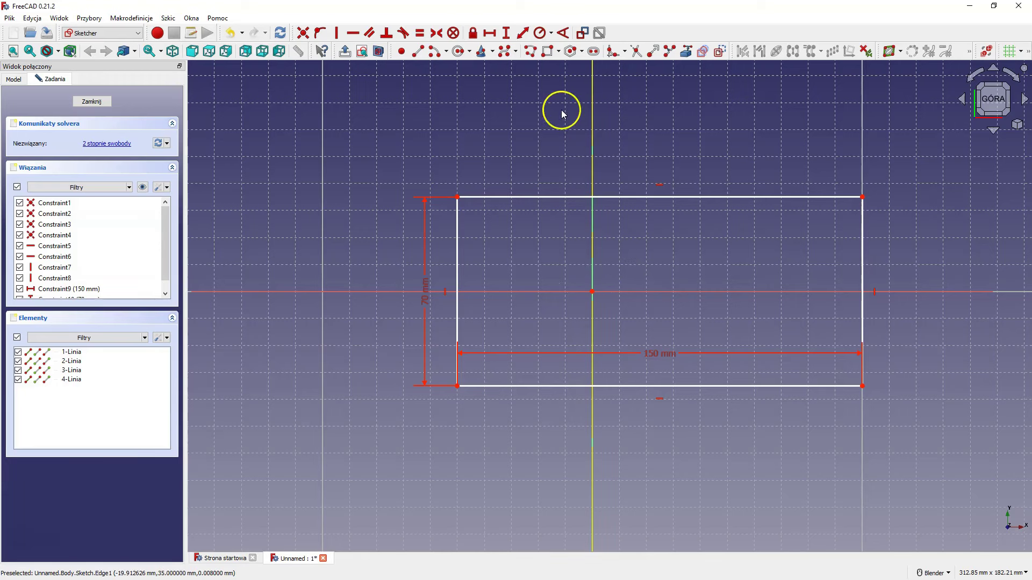
pyautogui.click(597, 237)
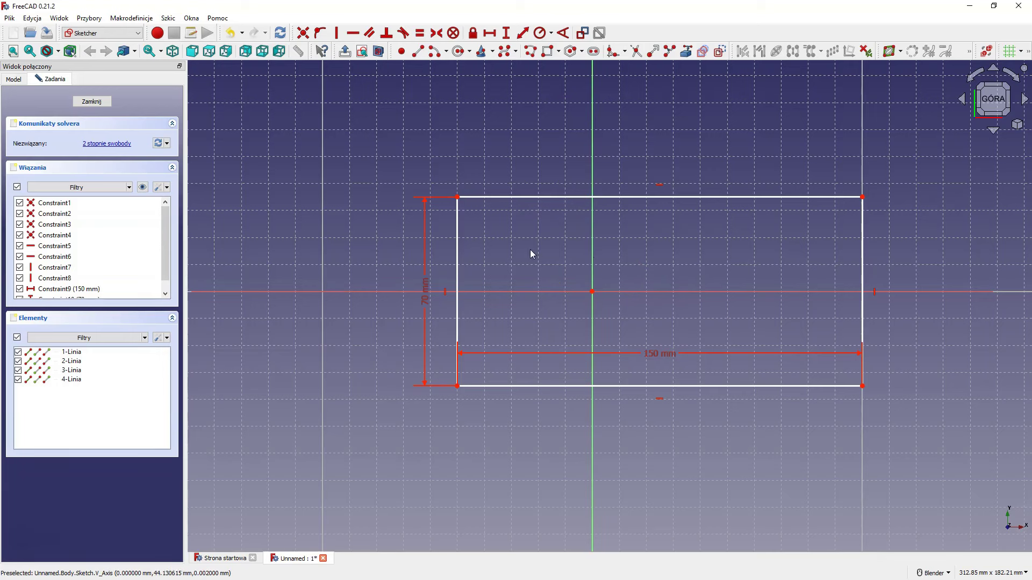
pyautogui.click(457, 197)
pyautogui.click(863, 198)
pyautogui.click(593, 143)
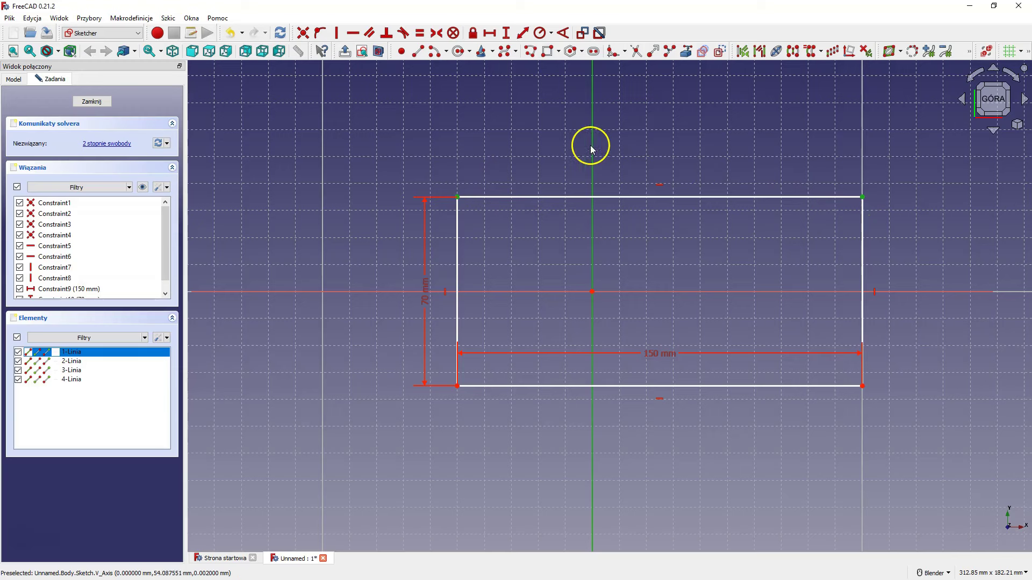
pyautogui.click(436, 32)
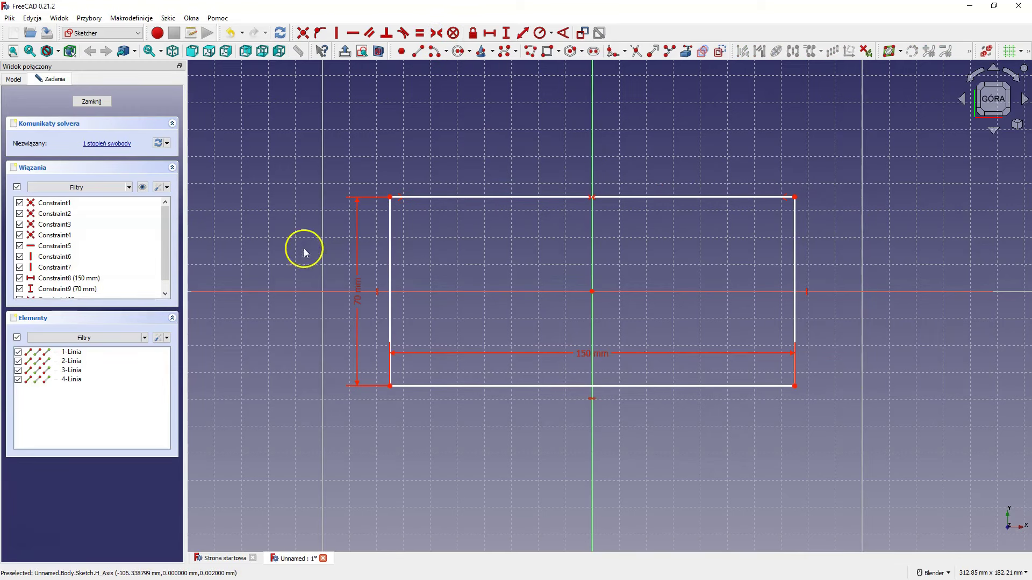
# Make the top-left and bottom-left corners symmetric about the horizontal axis.
pyautogui.moveTo(422, 198)
pyautogui.mouseDown()
pyautogui.moveTo(439, 258)
pyautogui.moveTo(471, 236)
pyautogui.moveTo(456, 143)
pyautogui.moveTo(453, 269)
pyautogui.moveTo(500, 235)
pyautogui.mouseUp()
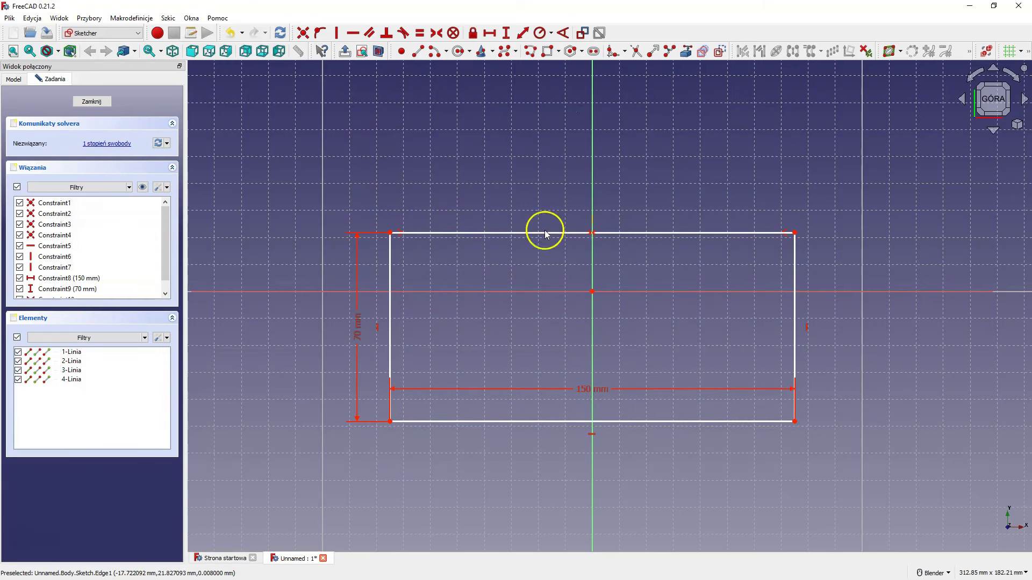
pyautogui.moveTo(521, 232); pyautogui.dragTo(508, 215)
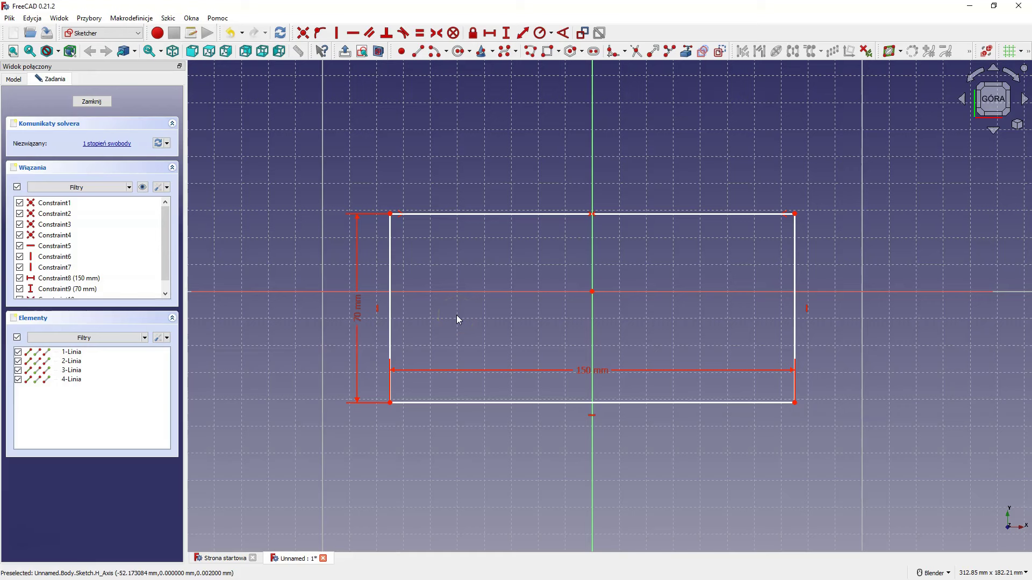
pyautogui.click(389, 214)
pyautogui.click(389, 402)
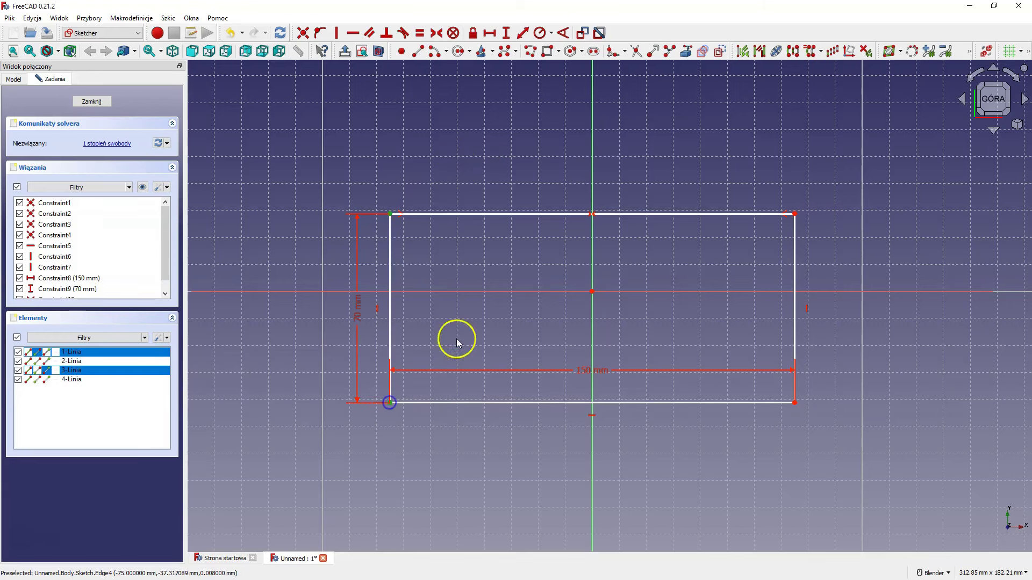
pyautogui.click(479, 292)
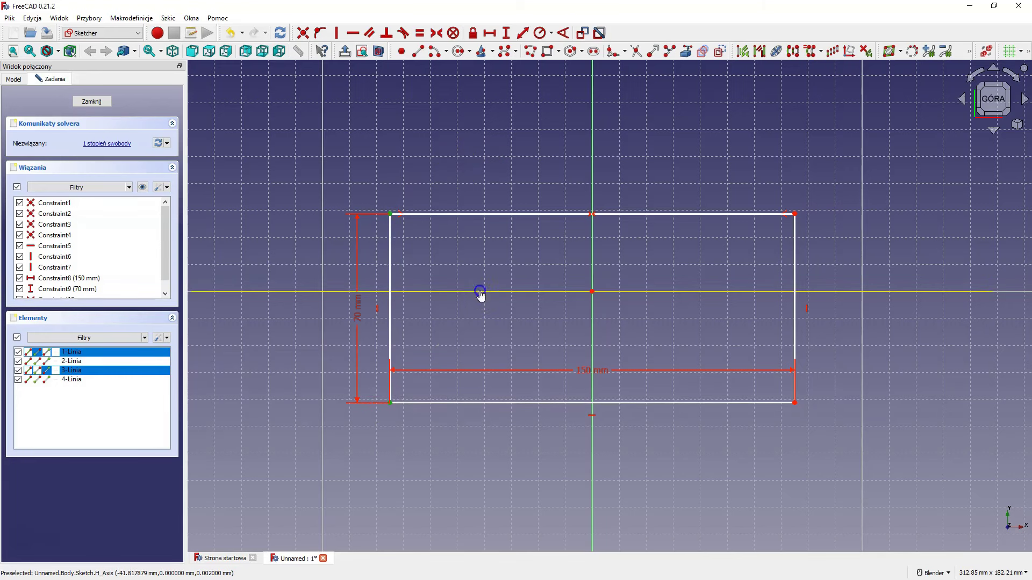
pyautogui.click(441, 33)
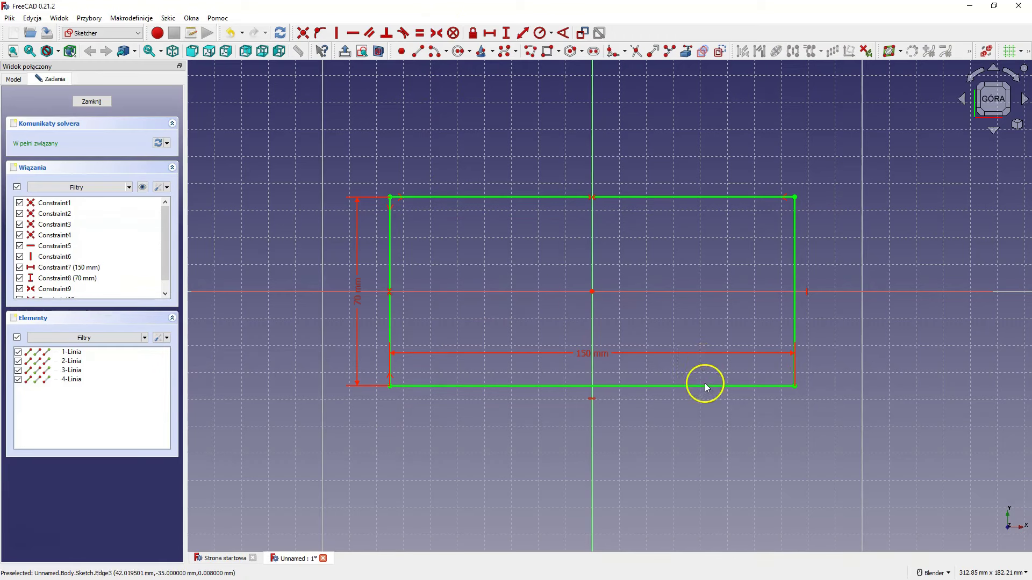
# Delete the rectangle and its constraints, then draw a circle near the origin.
pyautogui.moveTo(292, 130); pyautogui.dragTo(942, 462)
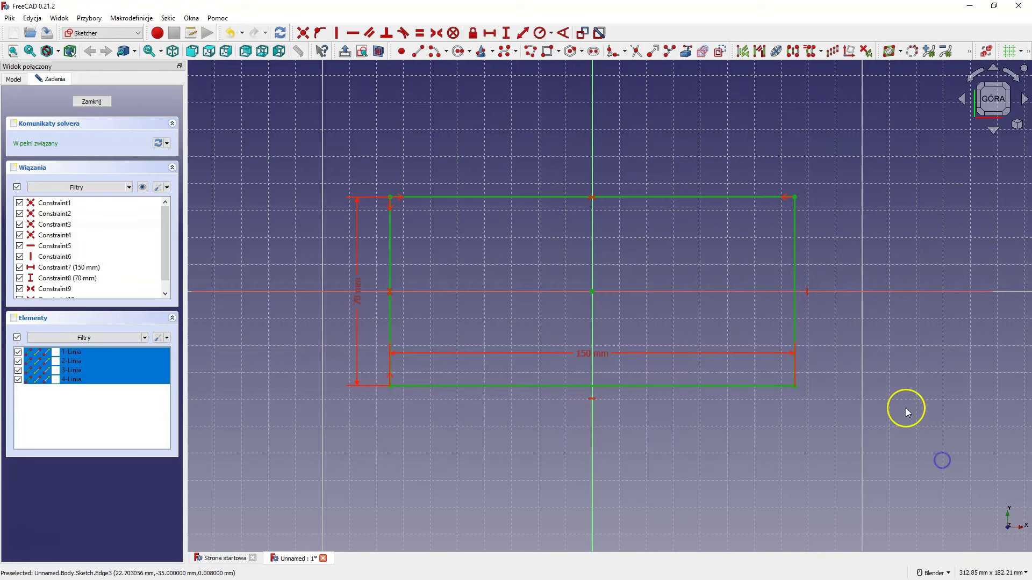
pyautogui.press('Delete')
pyautogui.click(458, 51)
pyautogui.click(461, 186)
pyautogui.click(514, 230)
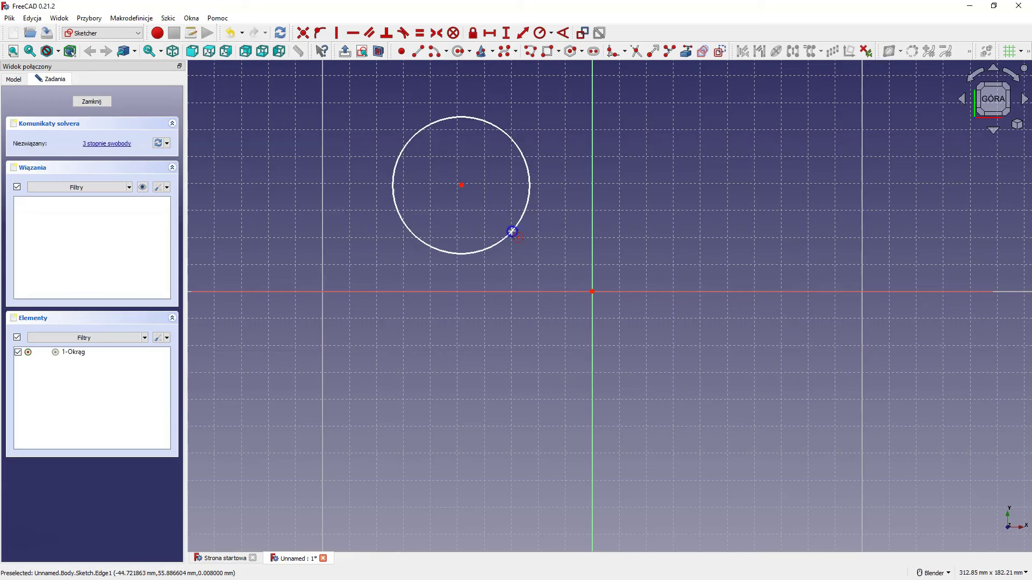
# Constrain the circle to a 50 mm diameter.
pyautogui.click(551, 34)
pyautogui.click(546, 62)
pyautogui.click(495, 126)
pyautogui.write('50.74')
pyautogui.press('Return')
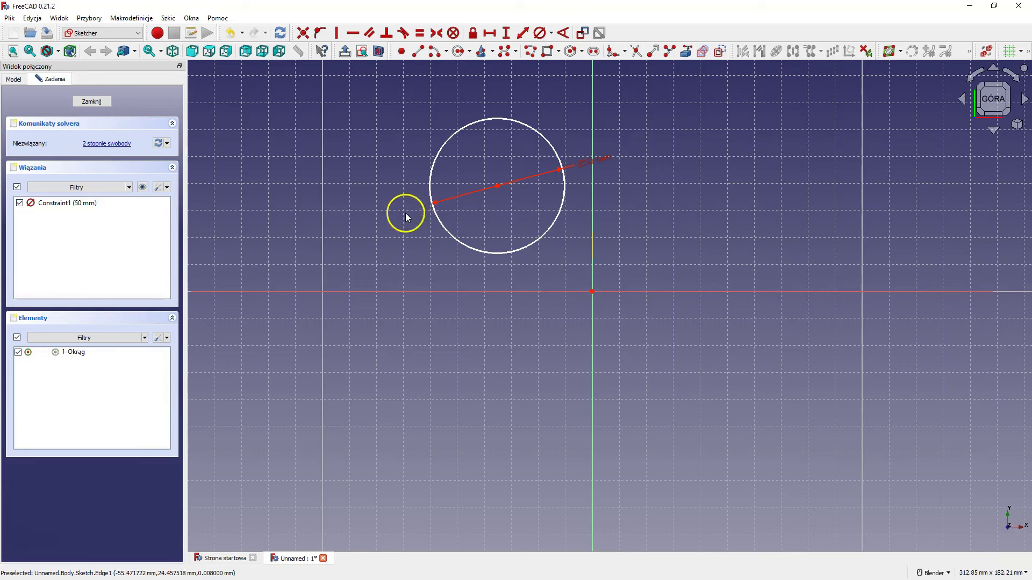
# Make the circle's centre coincident with the sketch origin, then select the circle.
pyautogui.click(498, 187)
pyautogui.click(592, 291)
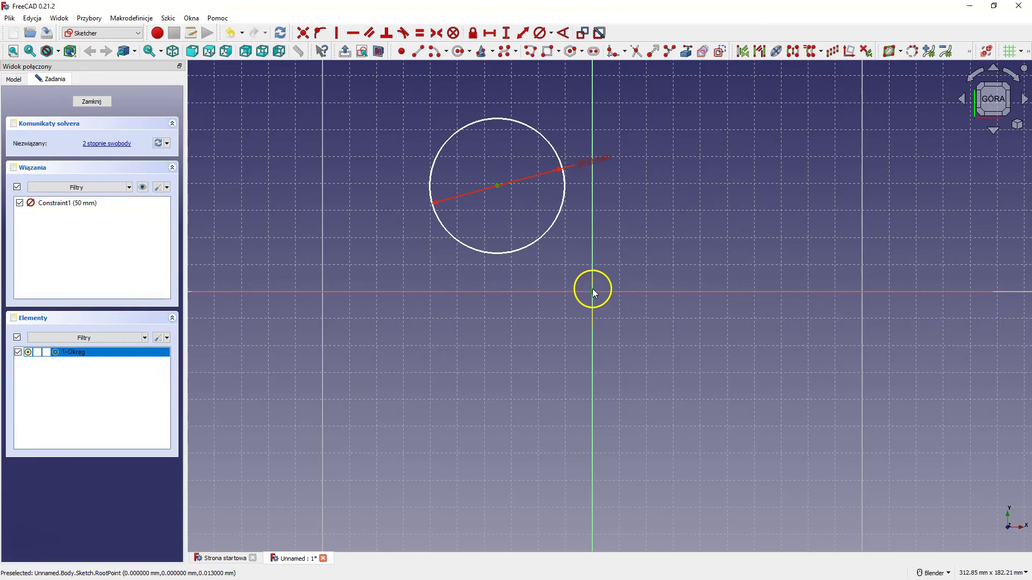
pyautogui.click(303, 33)
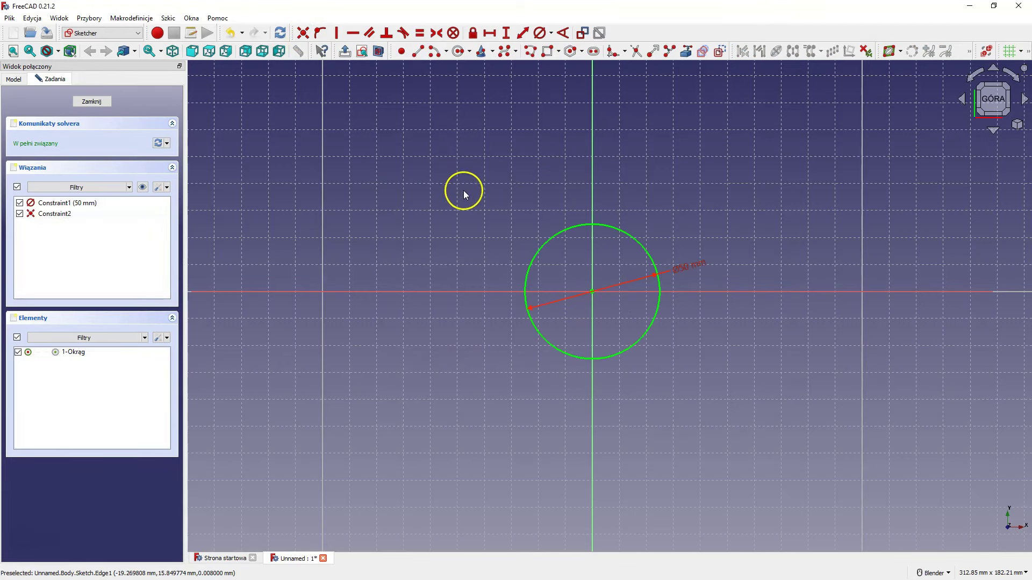
pyautogui.moveTo(463, 190); pyautogui.dragTo(744, 385)
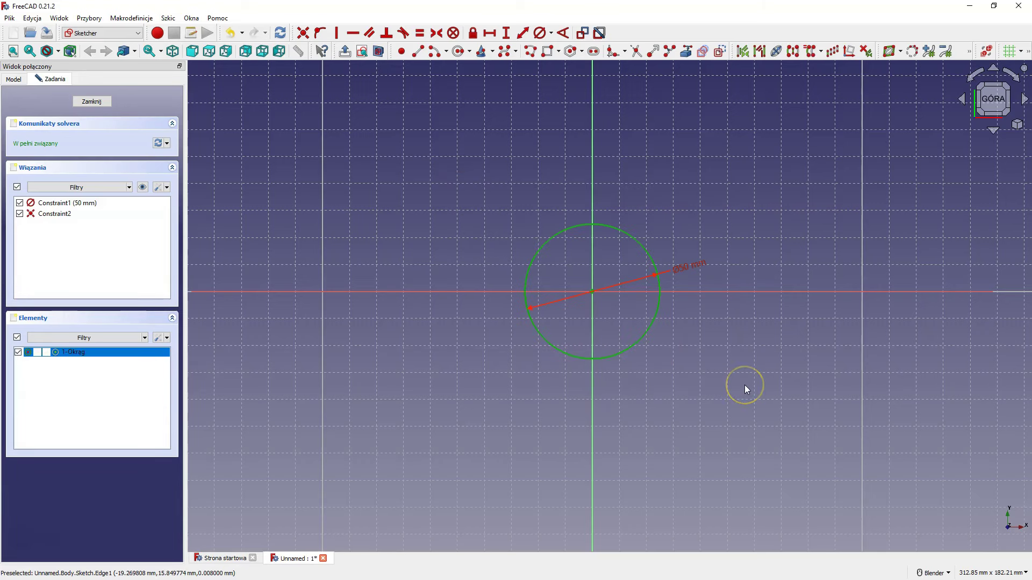
# Delete the circle and draw a new rectangle right of the origin.
pyautogui.press('Delete')
pyautogui.click(547, 52)
pyautogui.moveTo(513, 218); pyautogui.dragTo(840, 428)
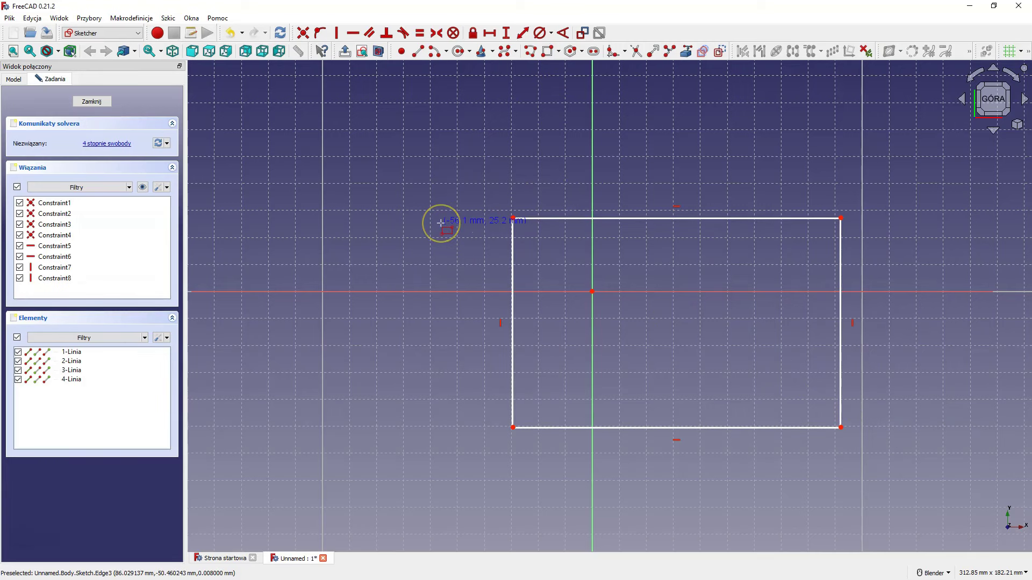
# Dimension the rectangle 100 mm wide and 70 mm tall, then move it near the origin.
pyautogui.click(489, 33)
pyautogui.click(677, 424)
pyautogui.write('100')
pyautogui.press('Return')
pyautogui.click(505, 32)
pyautogui.click(536, 252)
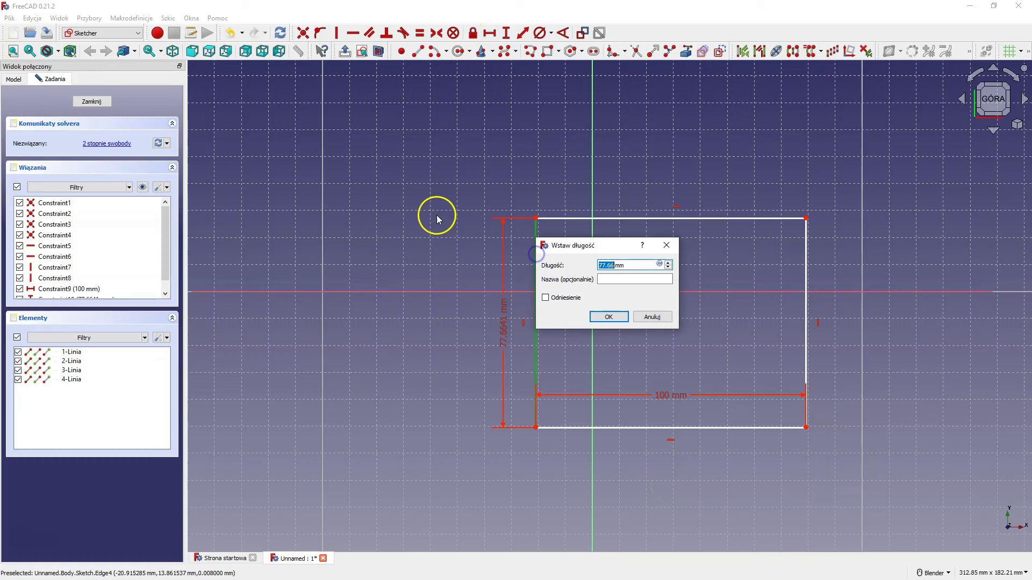
pyautogui.write('70')
pyautogui.press('Return')
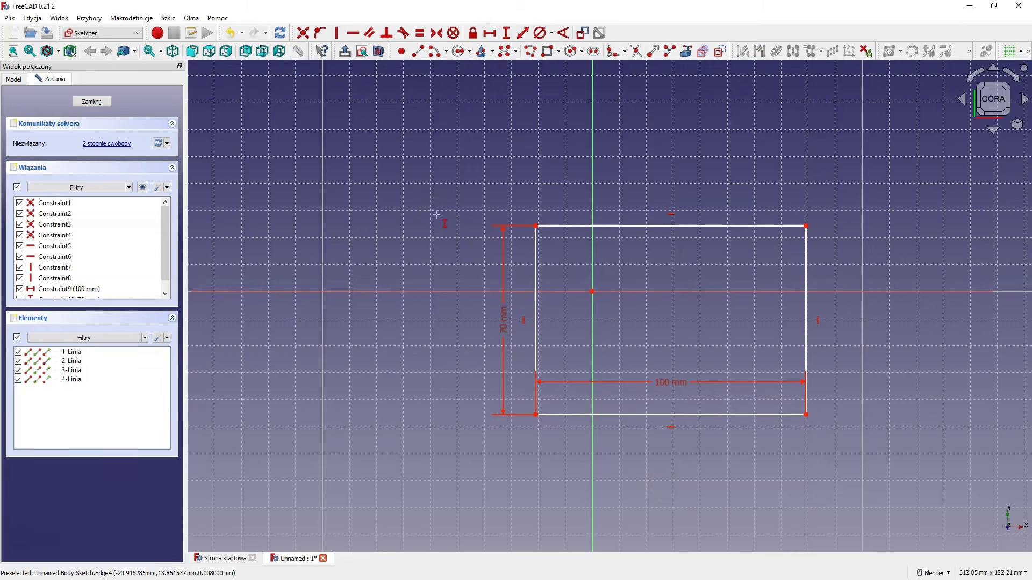
pyautogui.moveTo(535, 226); pyautogui.dragTo(454, 193)
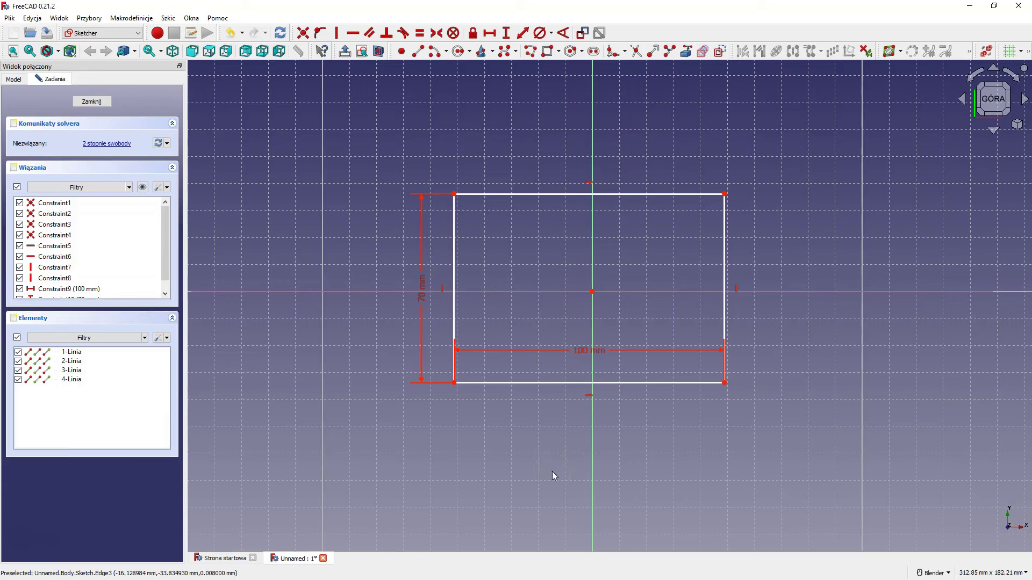
pyautogui.click(454, 193)
pyautogui.click(724, 383)
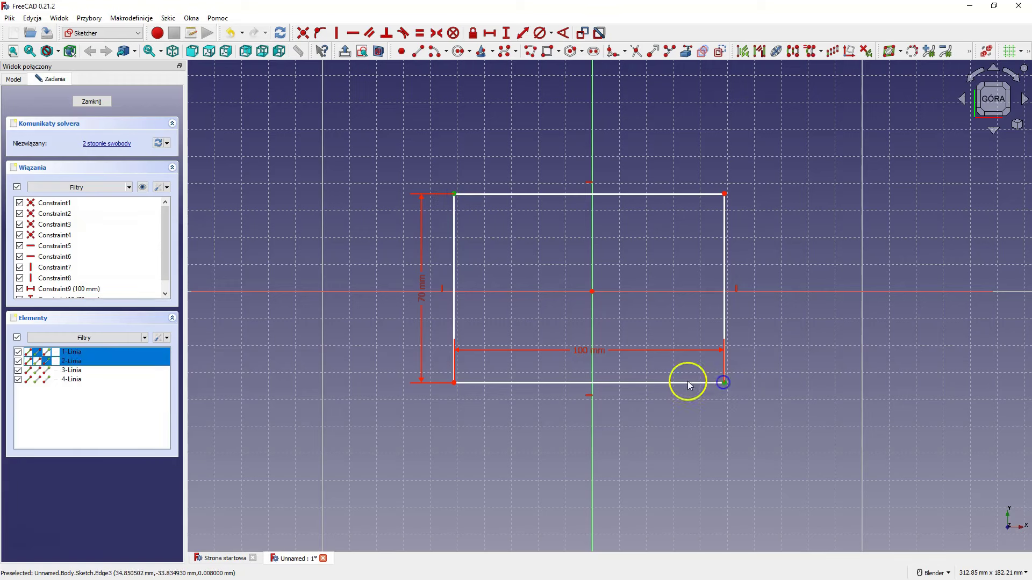
pyautogui.click(593, 293)
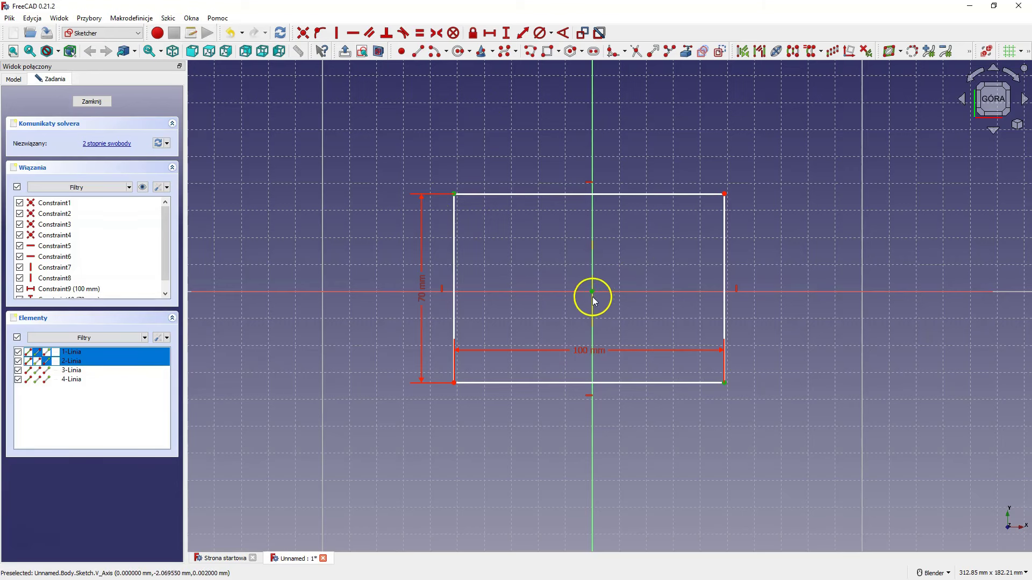
pyautogui.click(437, 33)
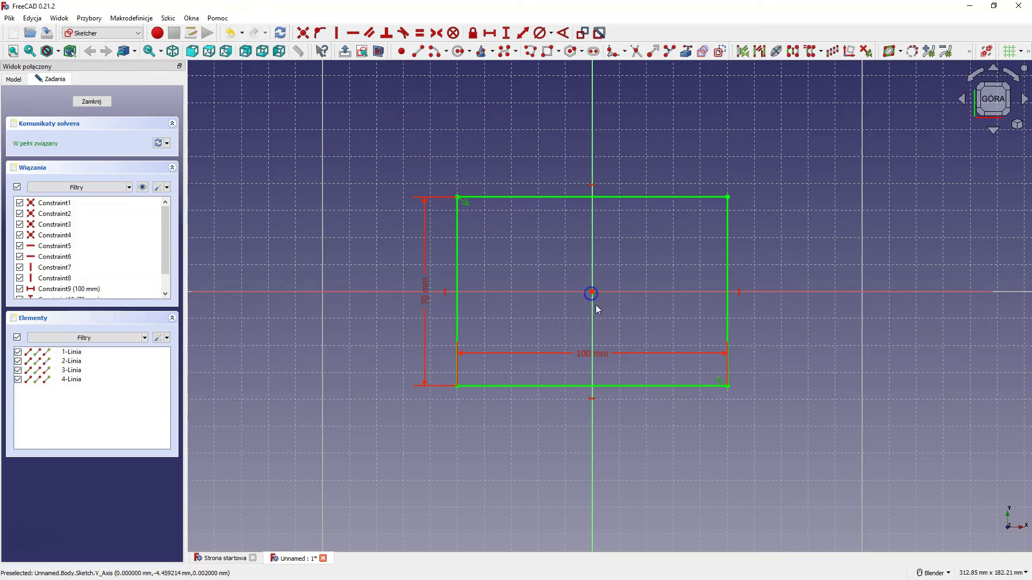
pyautogui.click(588, 262)
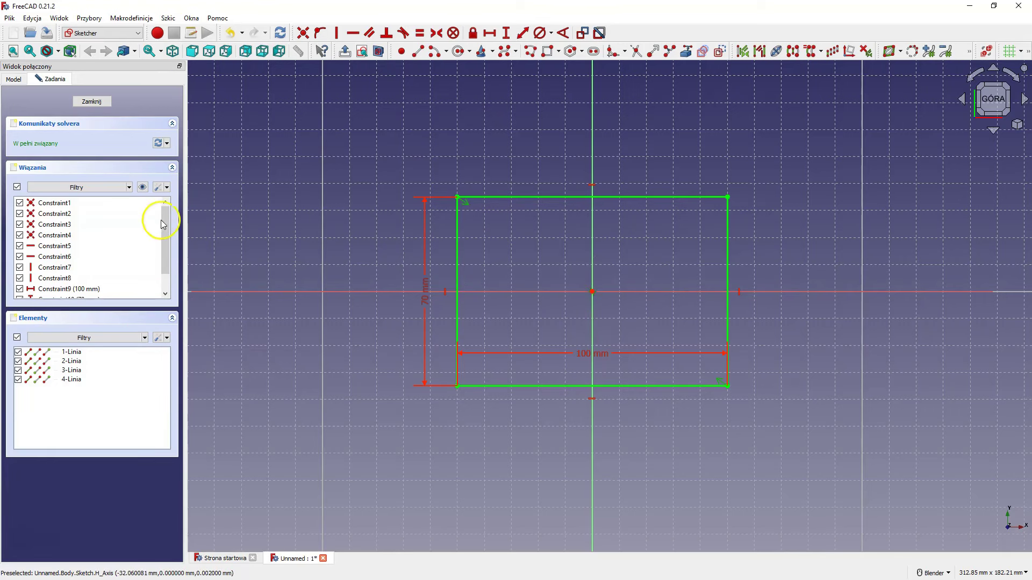
pyautogui.moveTo(163, 225); pyautogui.dragTo(170, 283)
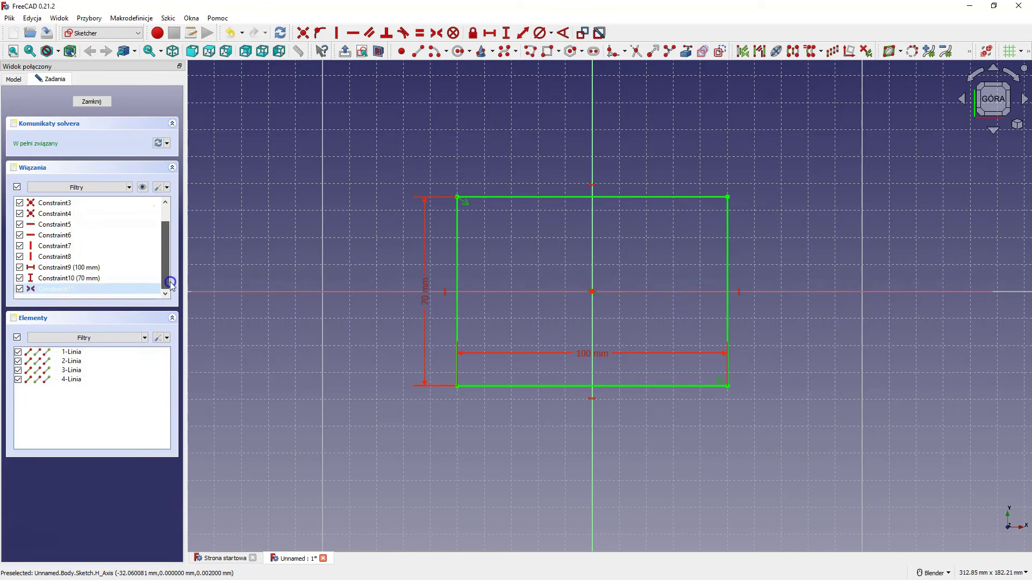
pyautogui.click(48, 290)
# Remove the symmetry constraint and make the rectangle's bottom-left corner coincident with the origin.
pyautogui.press('Delete')
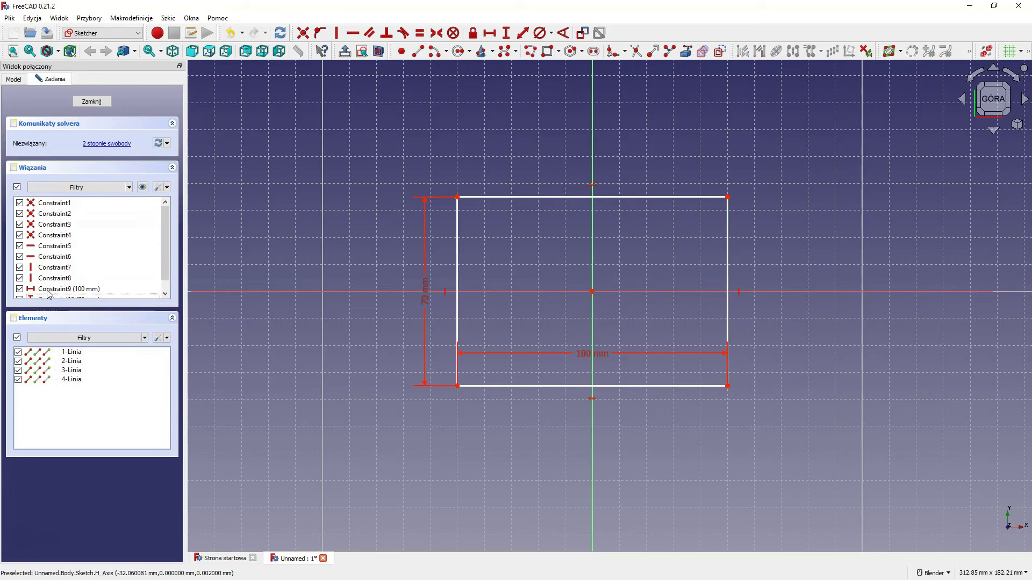
pyautogui.moveTo(490, 198)
pyautogui.mouseDown()
pyautogui.moveTo(596, 169)
pyautogui.moveTo(602, 150)
pyautogui.mouseUp()
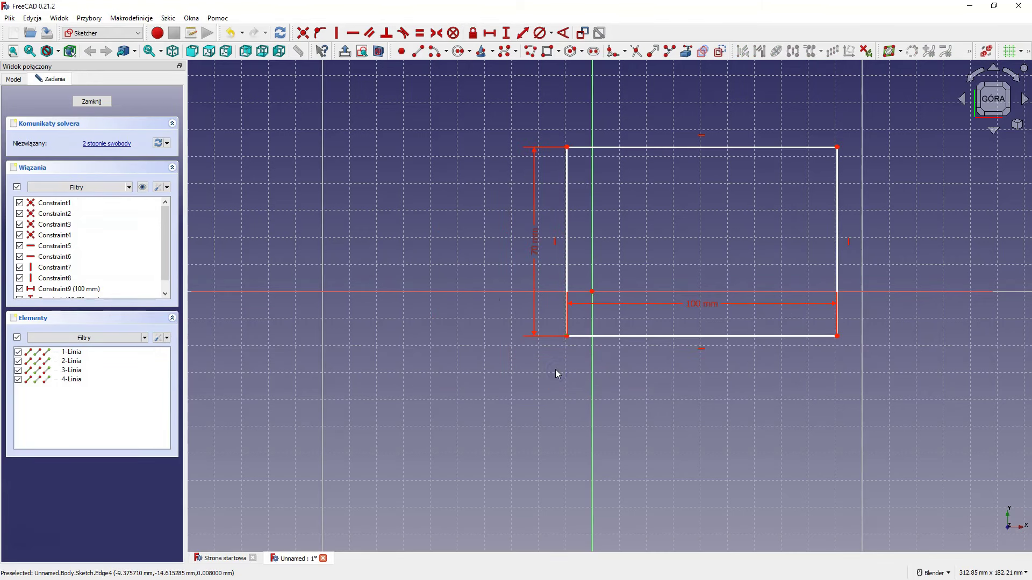
pyautogui.click(568, 337)
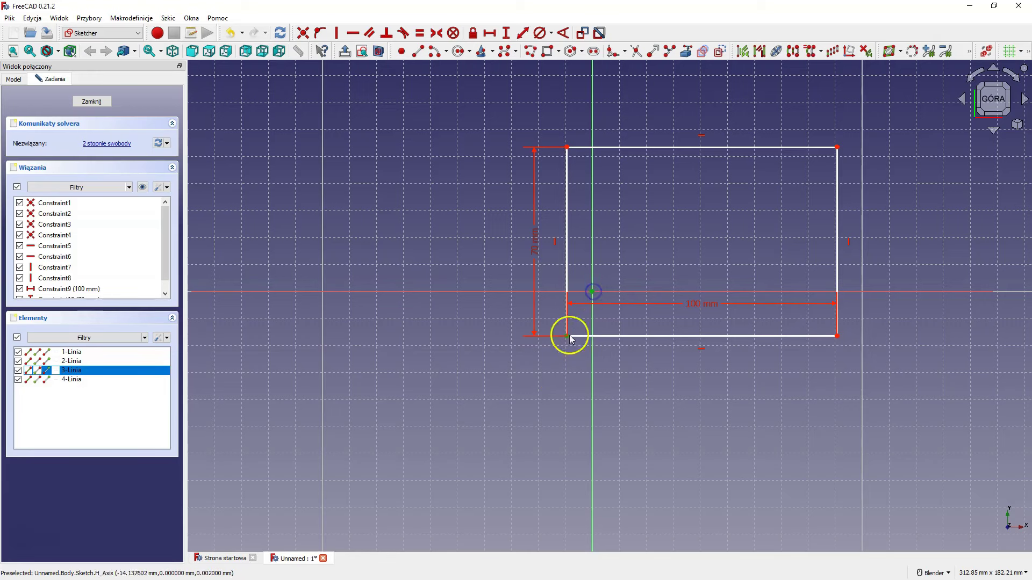
pyautogui.click(593, 292)
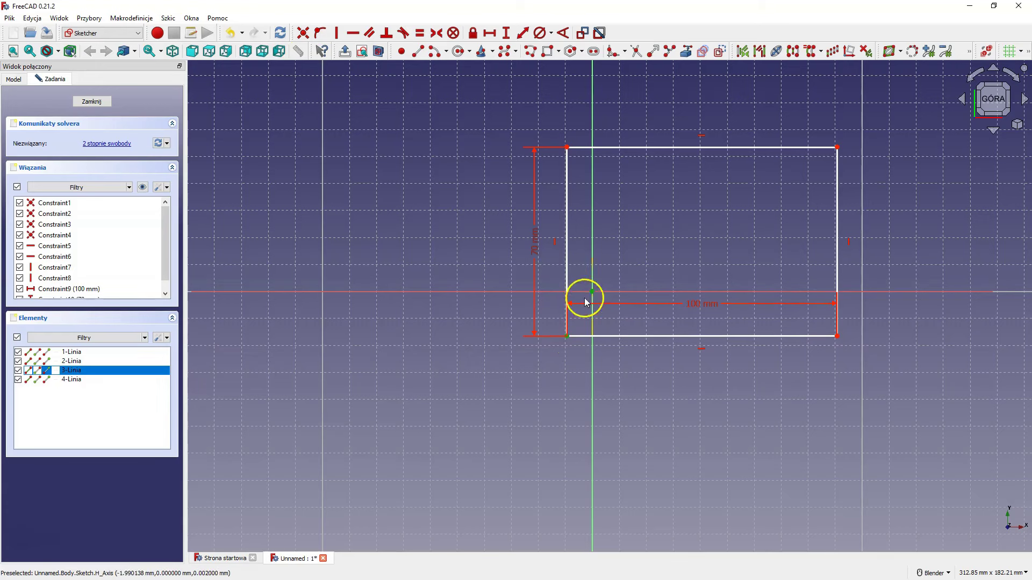
pyautogui.click(305, 34)
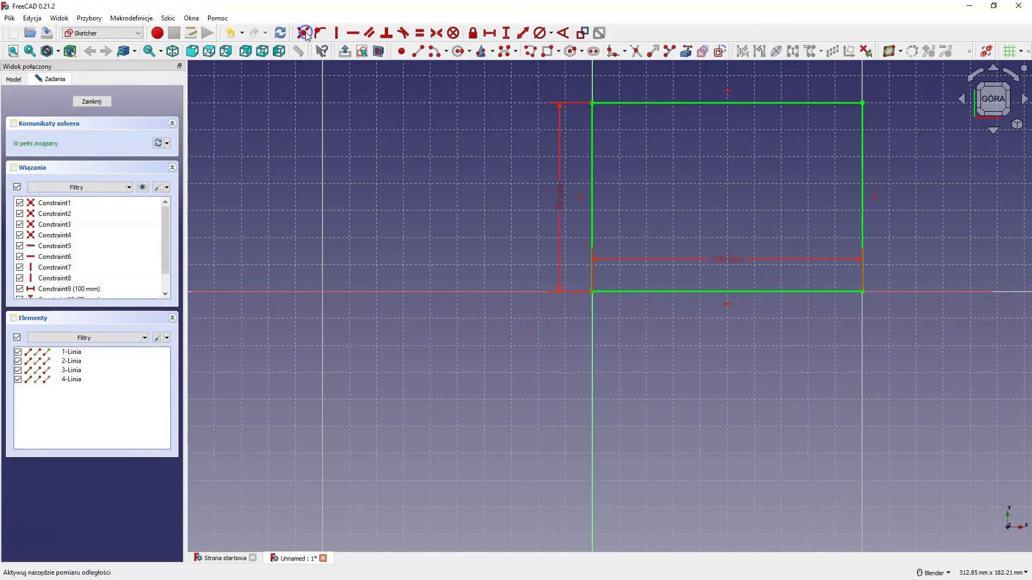
# Close the sketch, pad it 10 mm thick, and start a sketch on the block's top face.
pyautogui.click(88, 102)
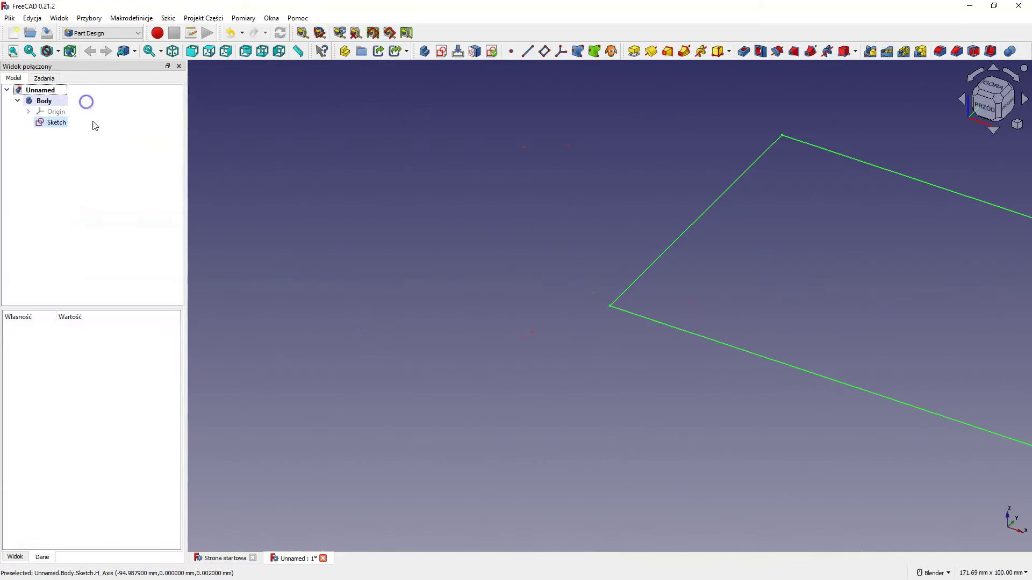
pyautogui.click(638, 59)
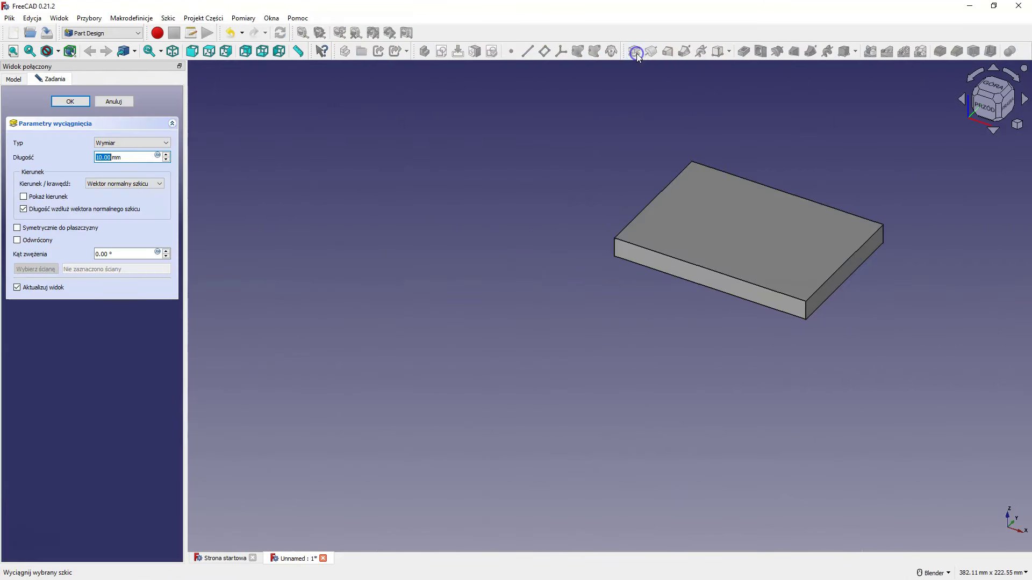
pyautogui.click(66, 102)
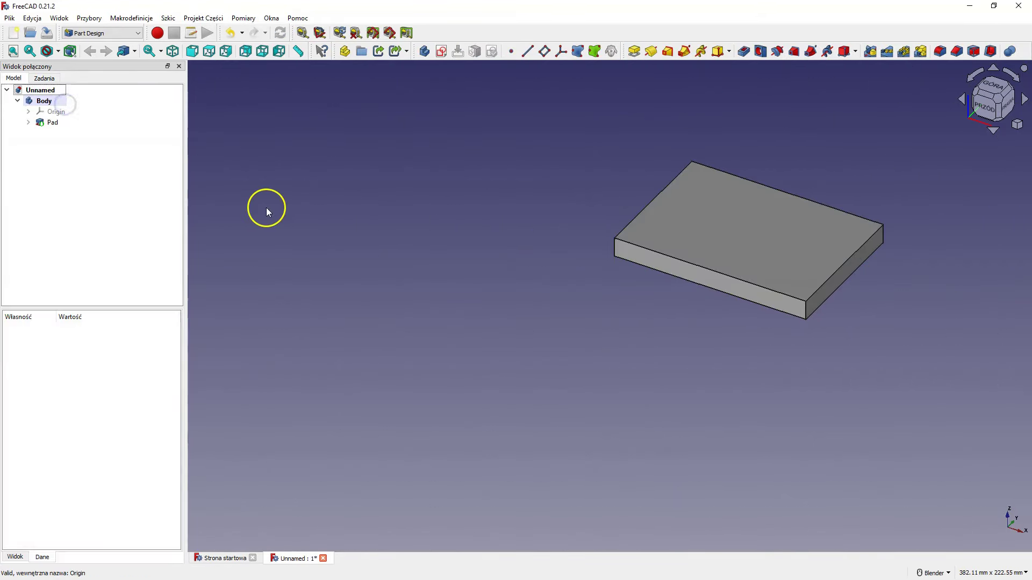
pyautogui.click(764, 218)
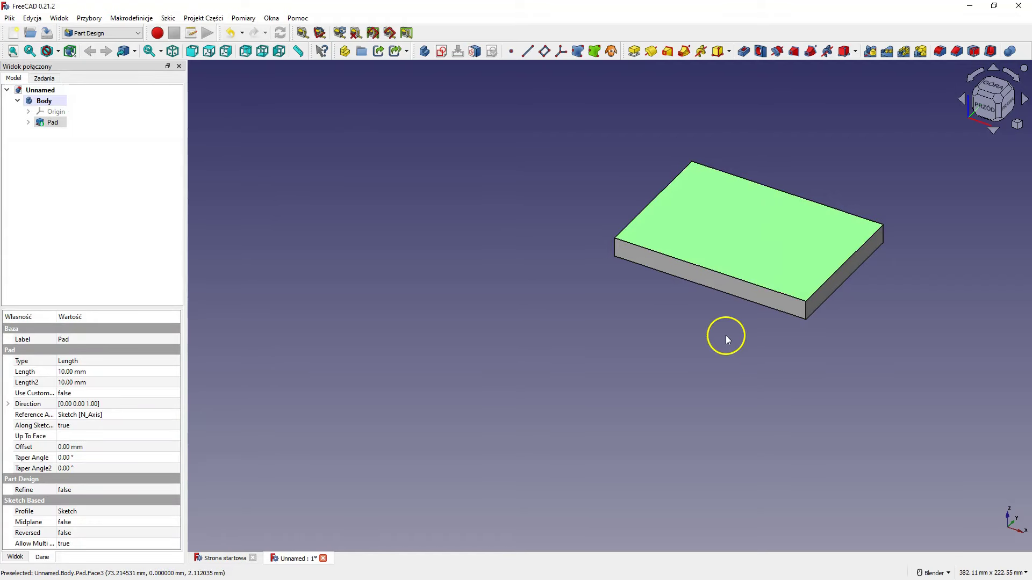
pyautogui.click(441, 52)
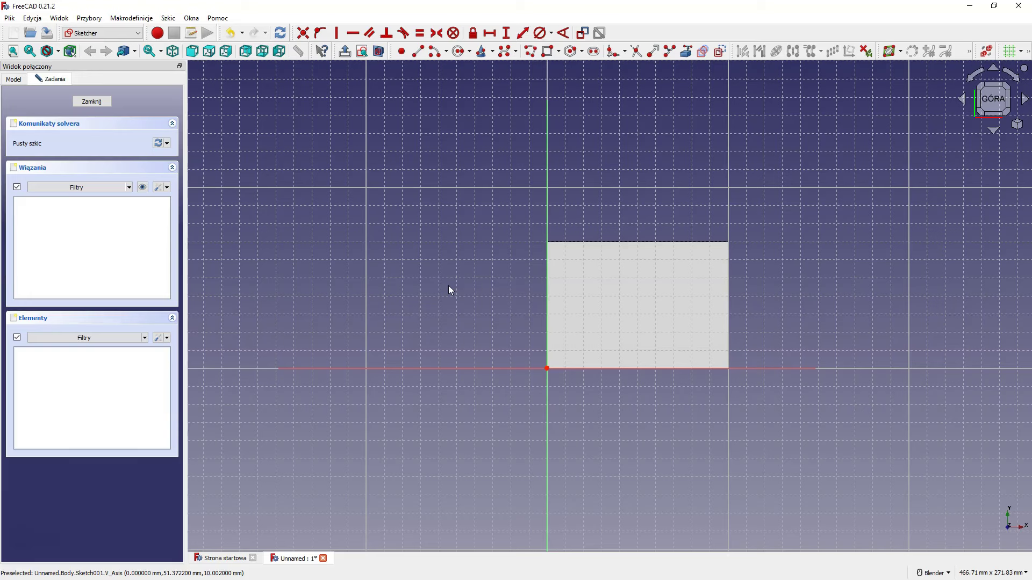
# Draw a circle and constrain it to a 40 mm diameter.
pyautogui.click(458, 51)
pyautogui.click(639, 191)
pyautogui.click(653, 220)
pyautogui.click(540, 33)
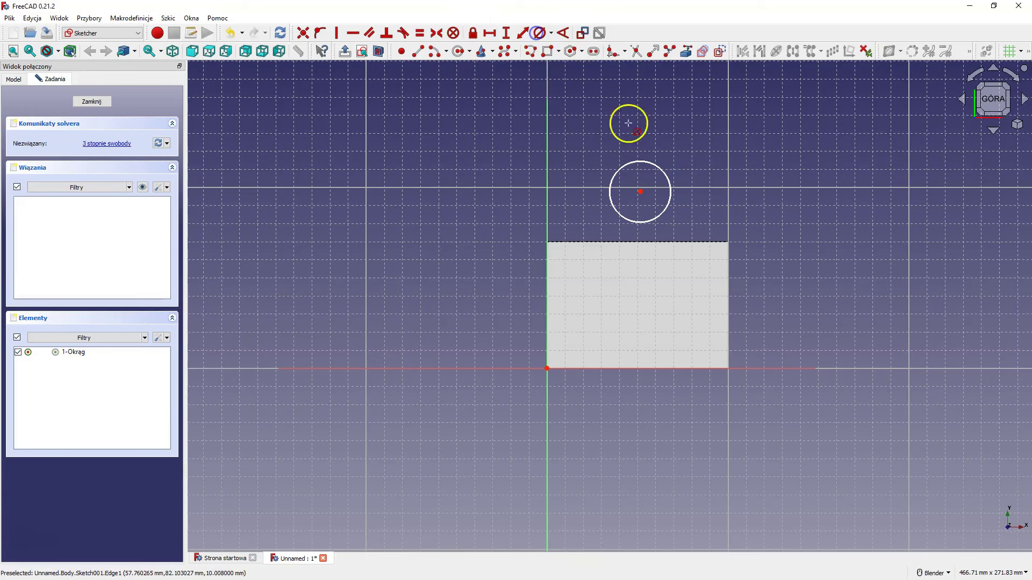
pyautogui.click(637, 161)
pyautogui.write('40')
pyautogui.press('Return')
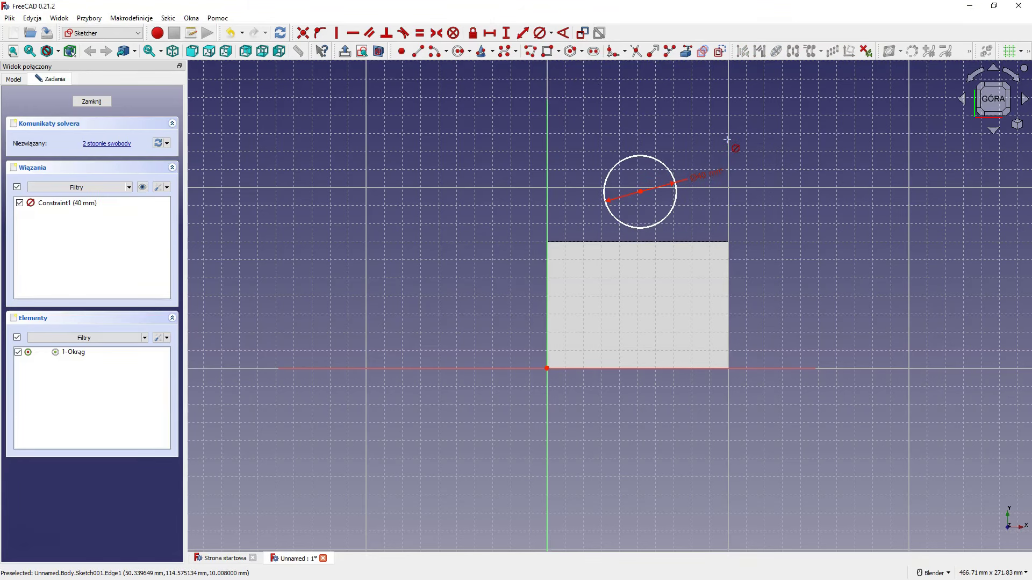
# Drag the circle toward the sketch origin, then undo the moves.
pyautogui.rightClick(564, 114)
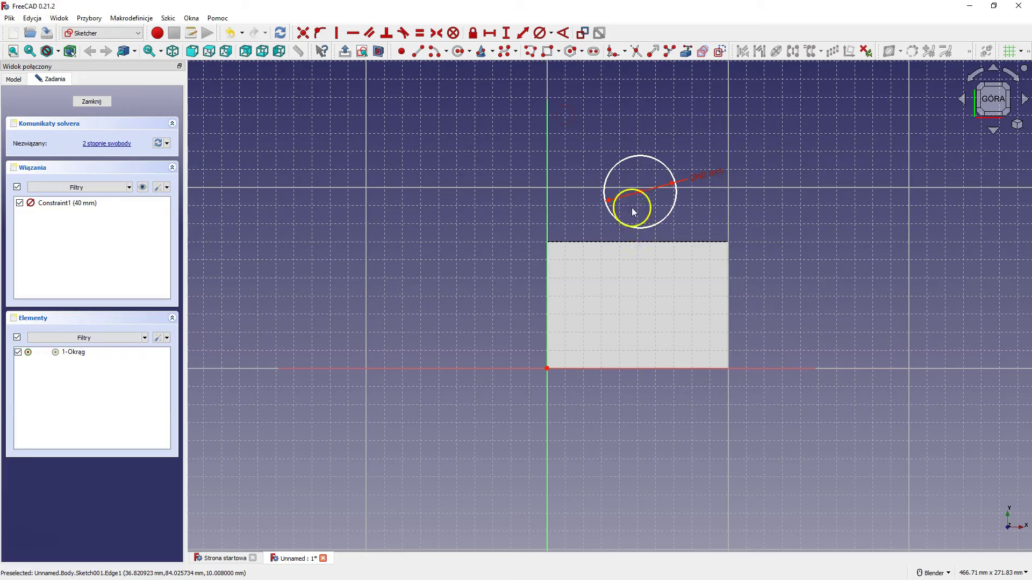
pyautogui.moveTo(633, 211); pyautogui.dragTo(636, 302)
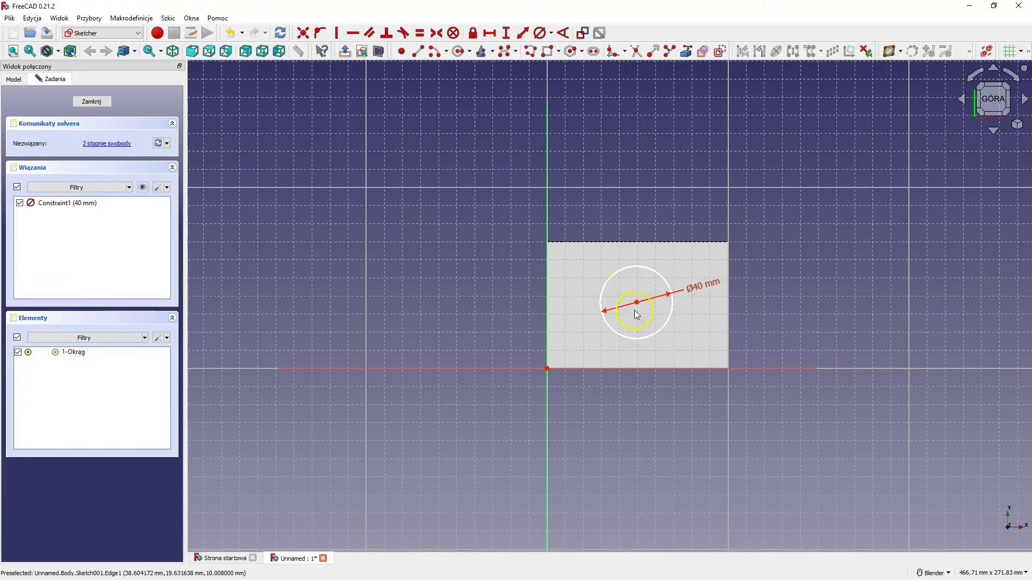
pyautogui.moveTo(637, 304); pyautogui.dragTo(547, 353)
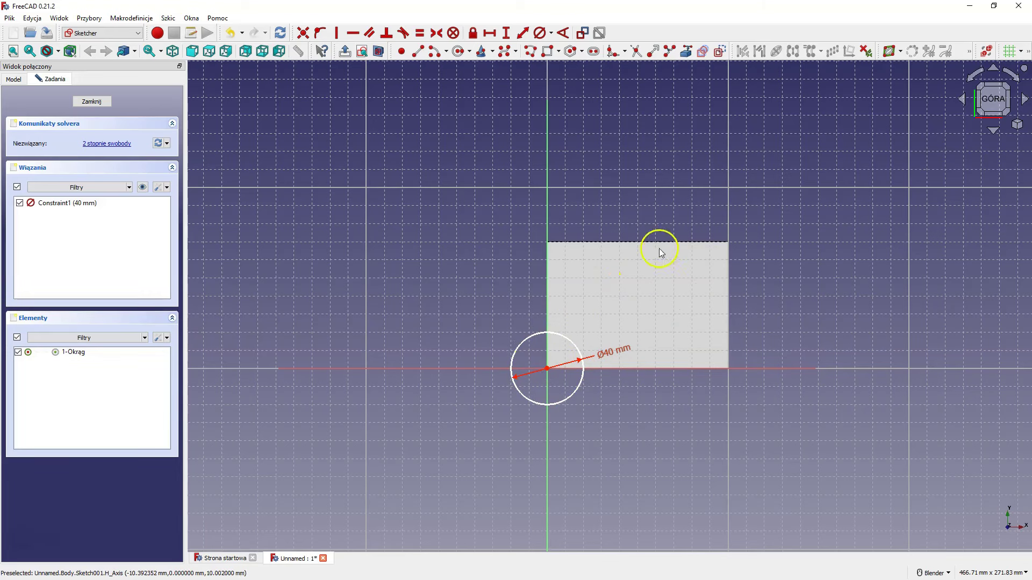
pyautogui.hotkey('ctrl', 'z')
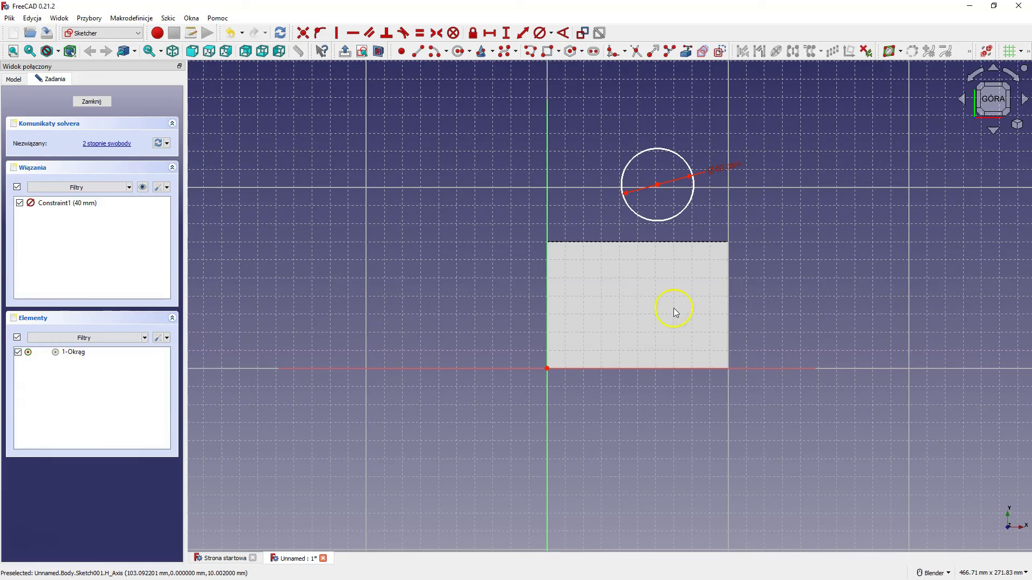
# Reference the block's top and bottom edges as external geometry and drag the 40 mm circle inside the outline.
pyautogui.click(685, 52)
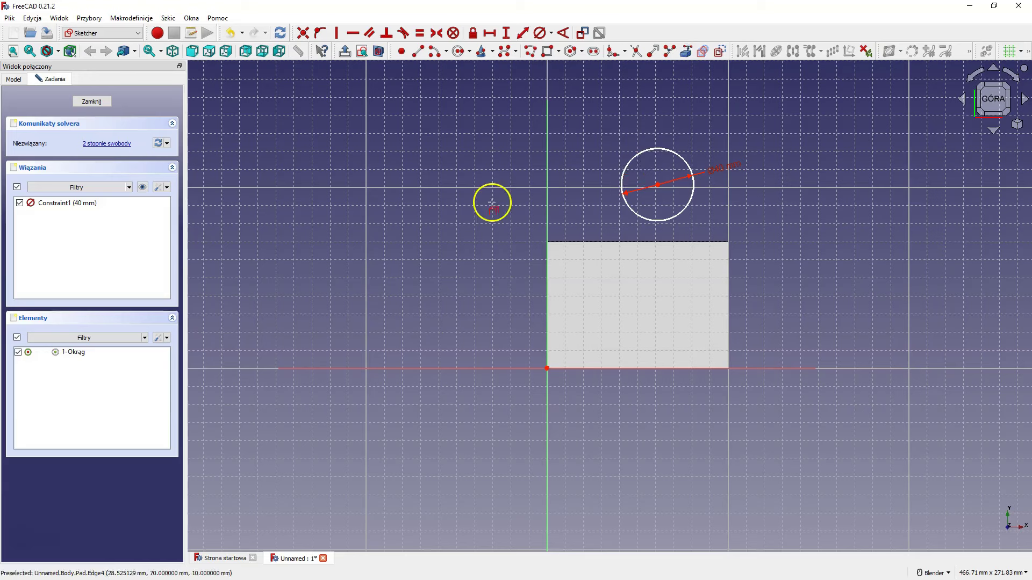
pyautogui.click(613, 242)
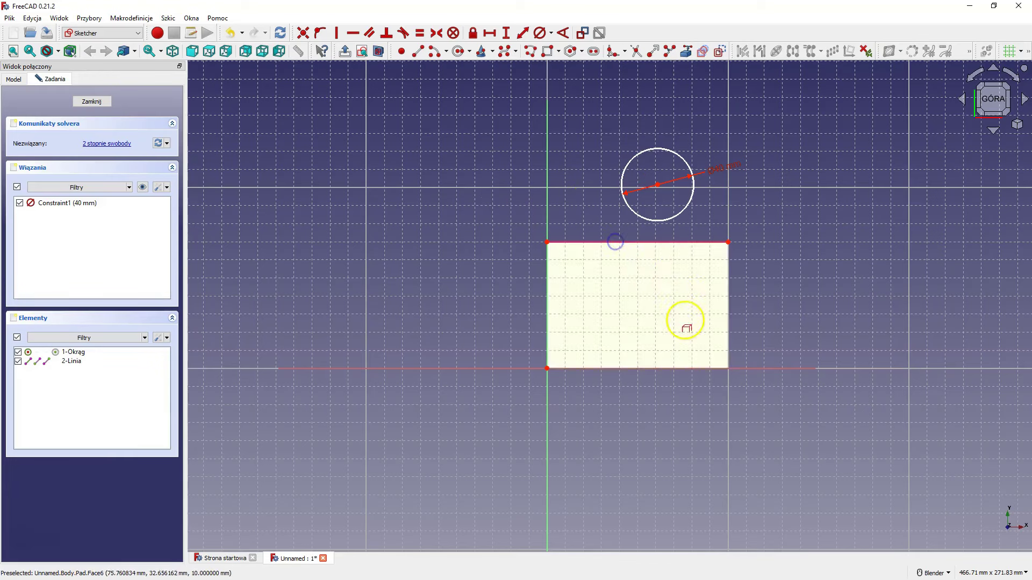
pyautogui.click(656, 369)
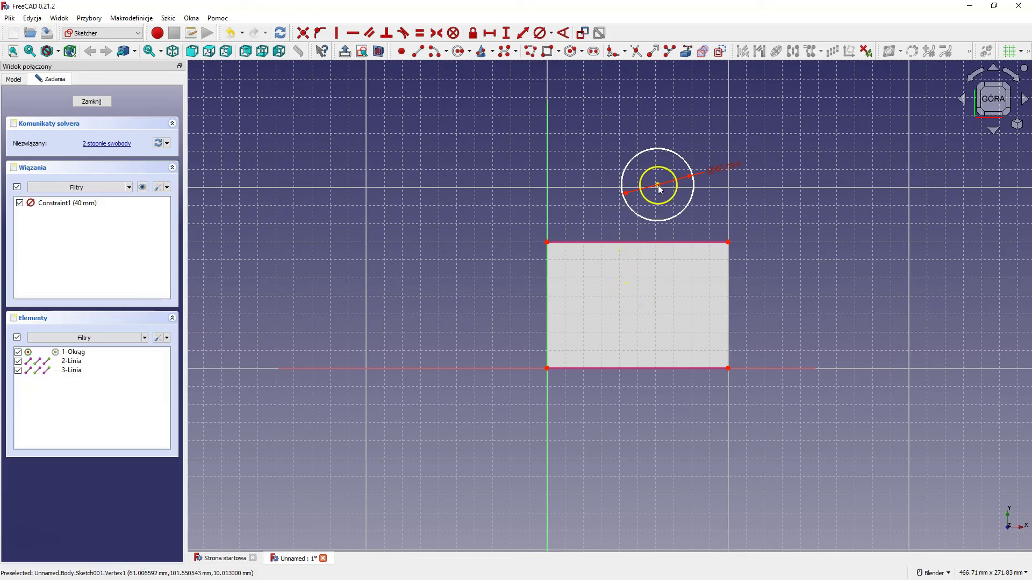
pyautogui.moveTo(658, 185)
pyautogui.mouseDown()
pyautogui.moveTo(637, 182)
pyautogui.moveTo(647, 302)
pyautogui.moveTo(638, 306)
pyautogui.mouseUp()
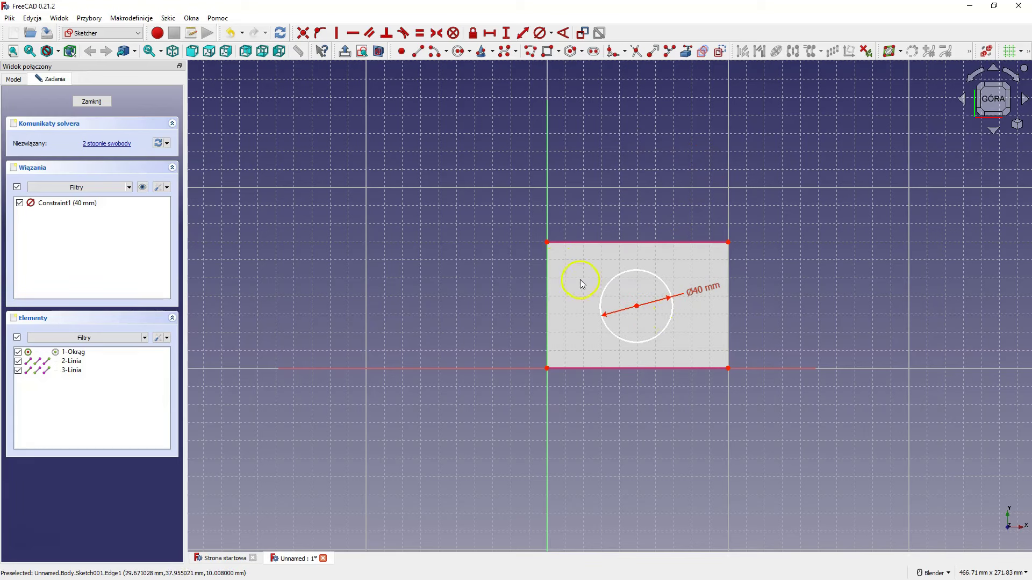
# Make the outline's top-left and bottom-right corners symmetric about the circle's centre.
pyautogui.click(547, 242)
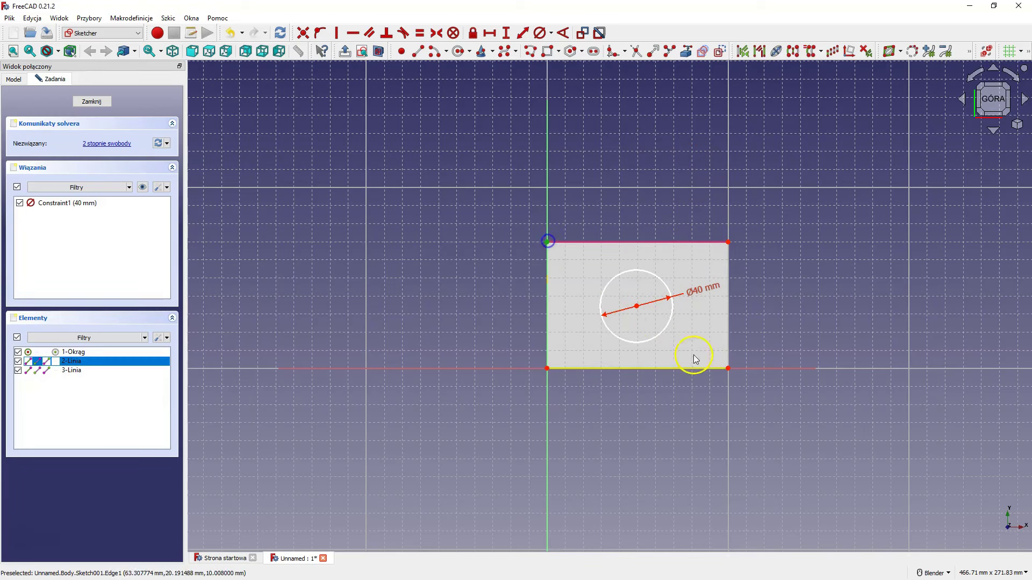
pyautogui.click(727, 368)
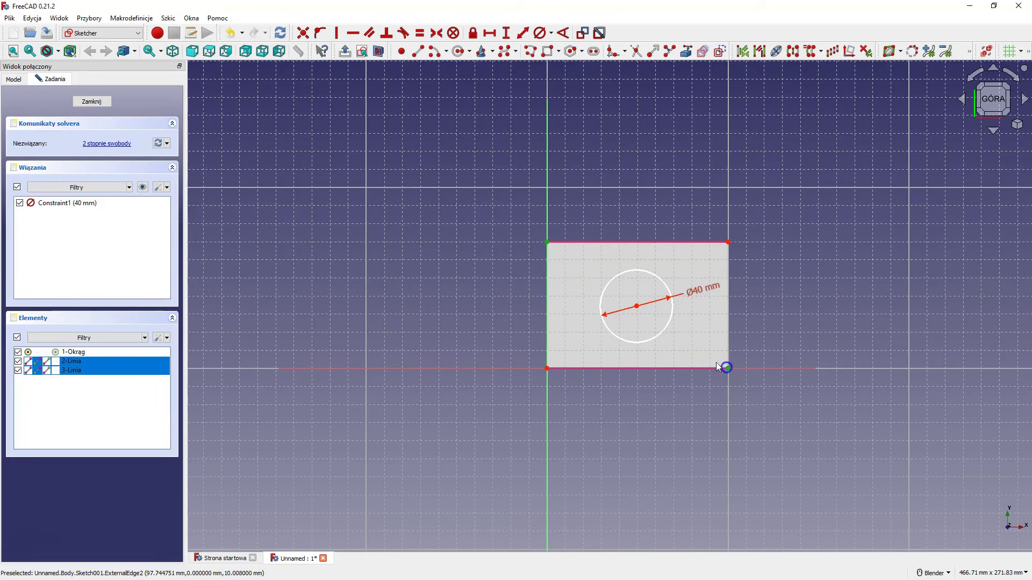
pyautogui.click(638, 307)
pyautogui.click(436, 33)
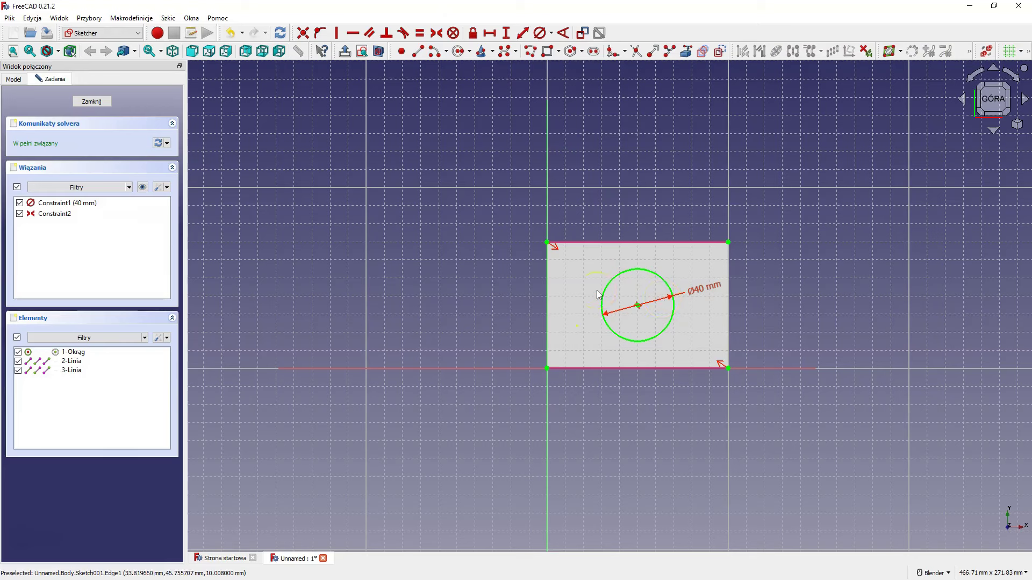
# Delete the circle and its constraints, then draw a smaller rectangle inside the outline.
pyautogui.moveTo(585, 260); pyautogui.dragTo(702, 342)
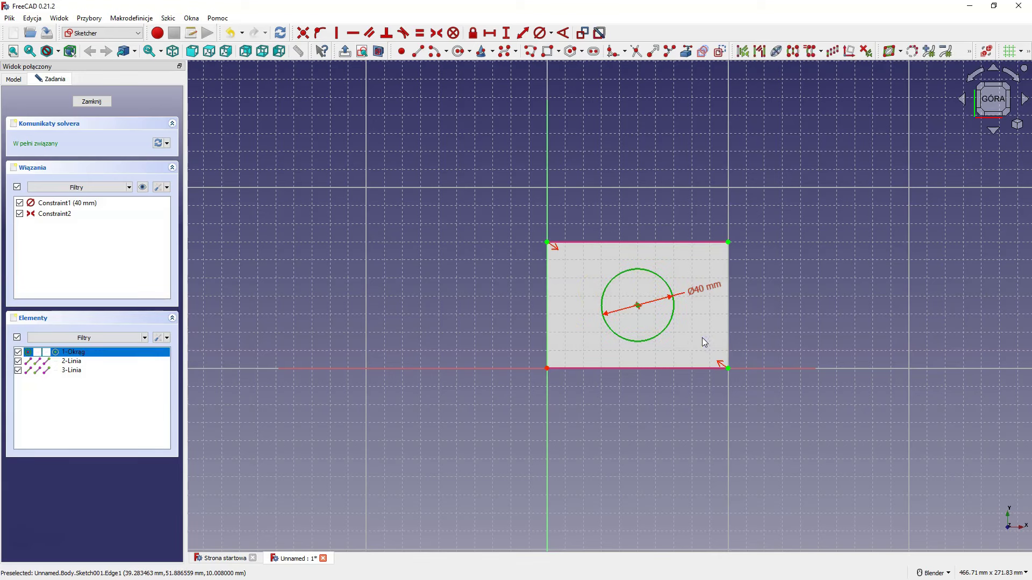
pyautogui.press('Delete')
pyautogui.click(545, 52)
pyautogui.click(582, 274)
pyautogui.click(691, 331)
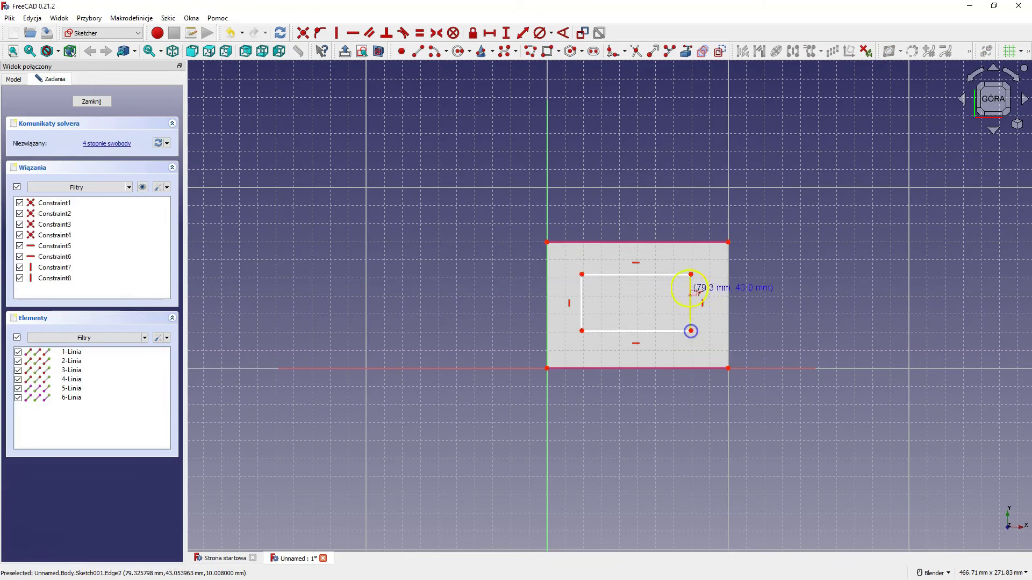
pyautogui.click(489, 33)
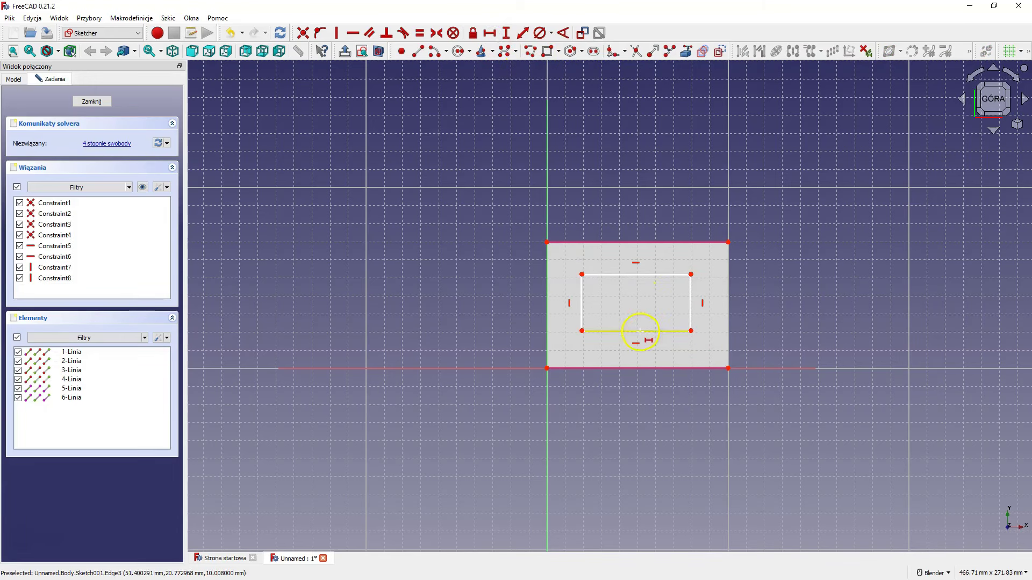
# Constrain the inner rectangle's bottom edge to a 60 mm horizontal distance.
pyautogui.click(640, 330)
pyautogui.write('0')
pyautogui.press('Return')
# Give the inner rectangle's left edge a 30 mm vertical distance and drag the rectangle into place.
pyautogui.click(506, 32)
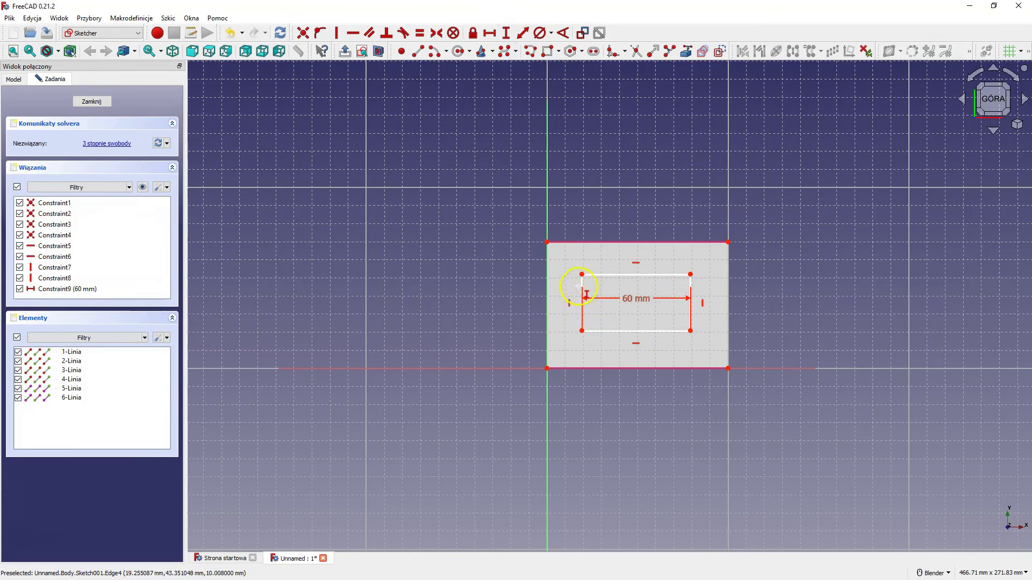
pyautogui.click(582, 290)
pyautogui.write('30')
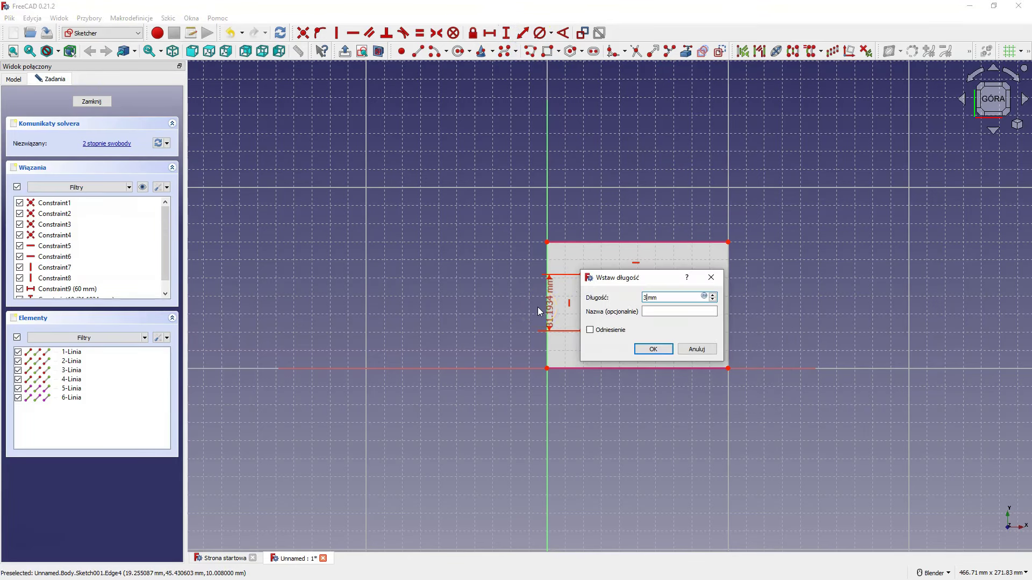
pyautogui.press('Return')
pyautogui.moveTo(672, 278); pyautogui.dragTo(679, 283)
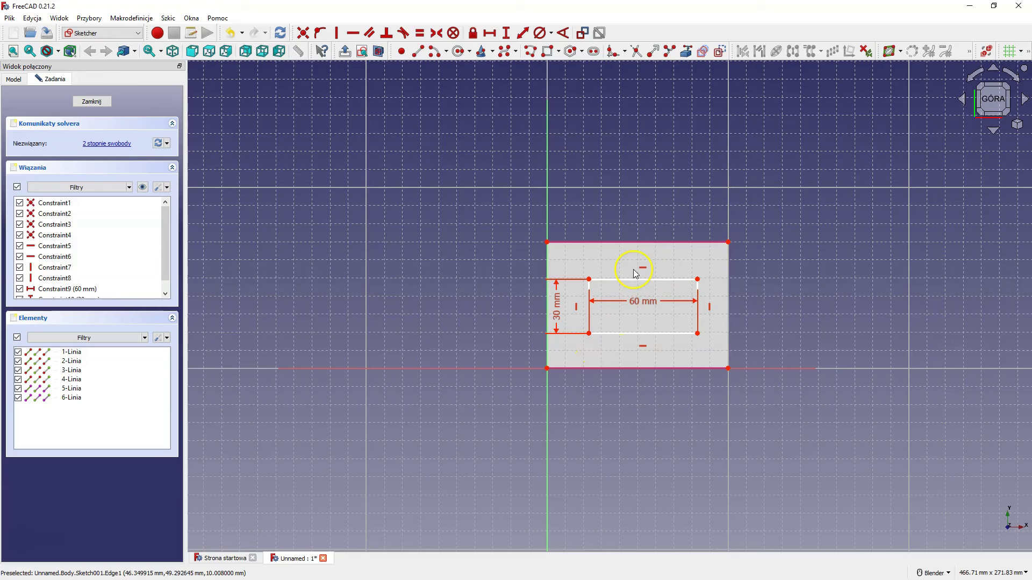
pyautogui.moveTo(634, 273); pyautogui.dragTo(649, 314)
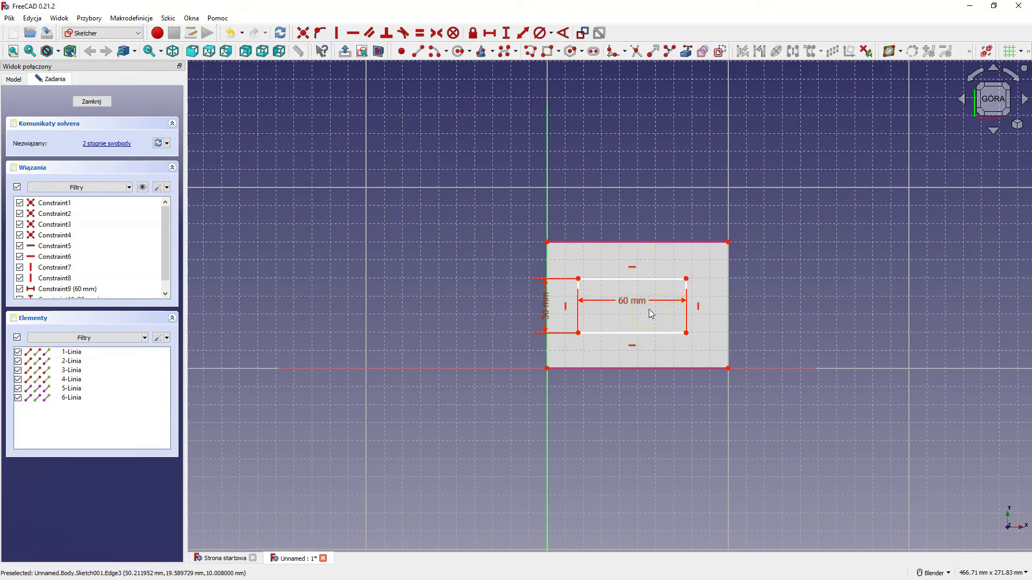
pyautogui.click(600, 390)
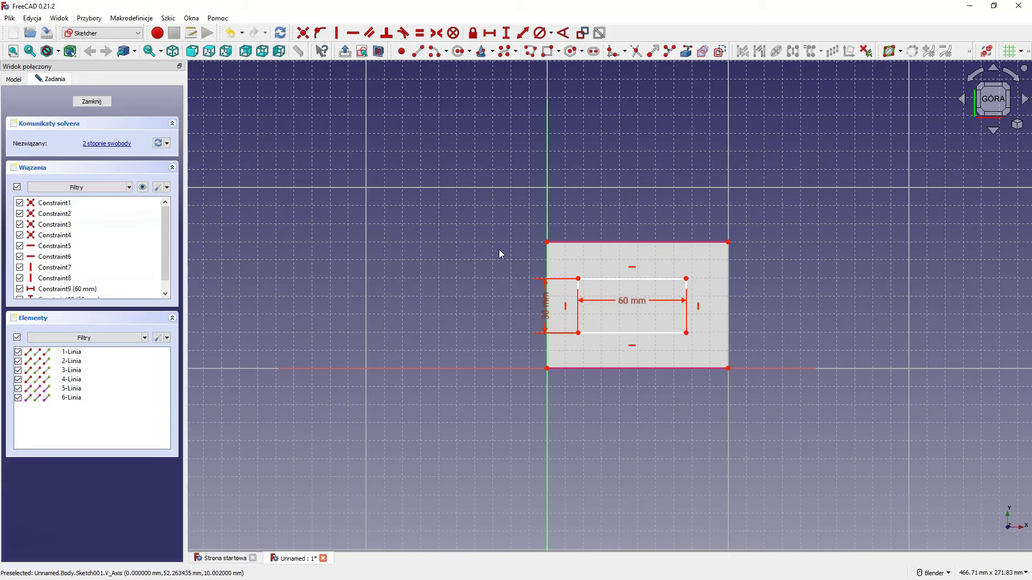
# Place a centre point and make the block outline's opposite corners symmetric about it.
pyautogui.click(402, 54)
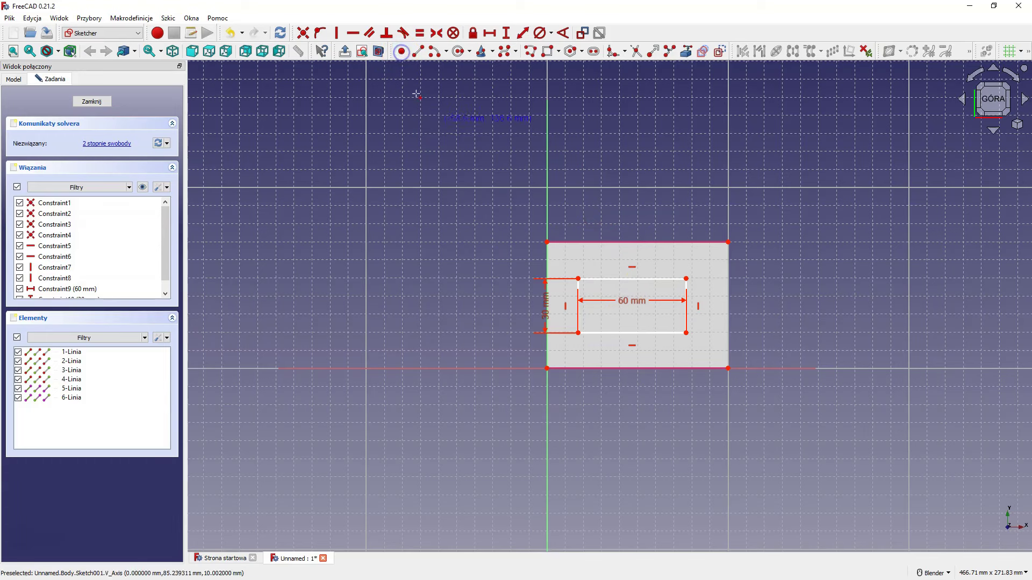
pyautogui.click(631, 317)
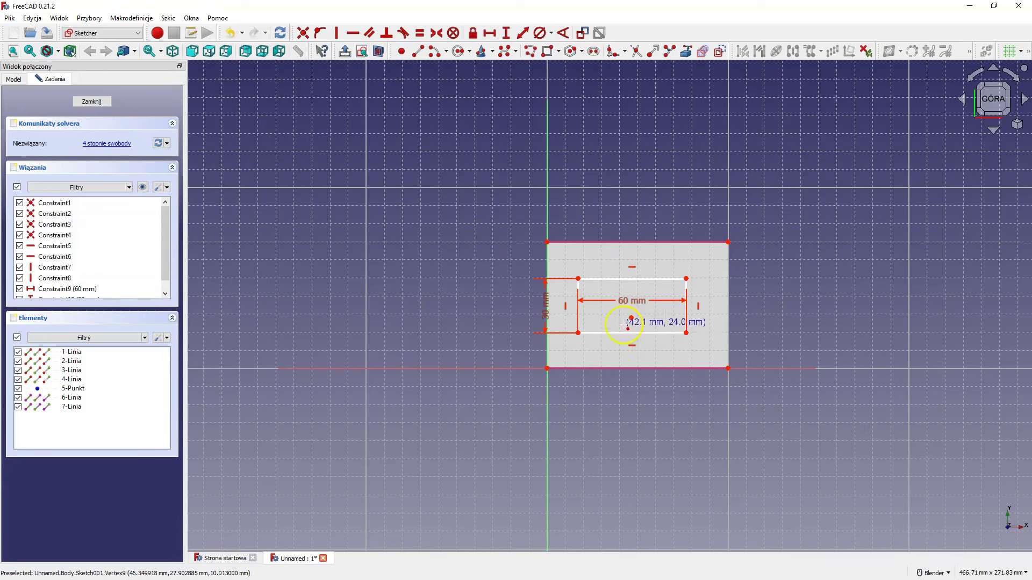
pyautogui.rightClick(634, 352)
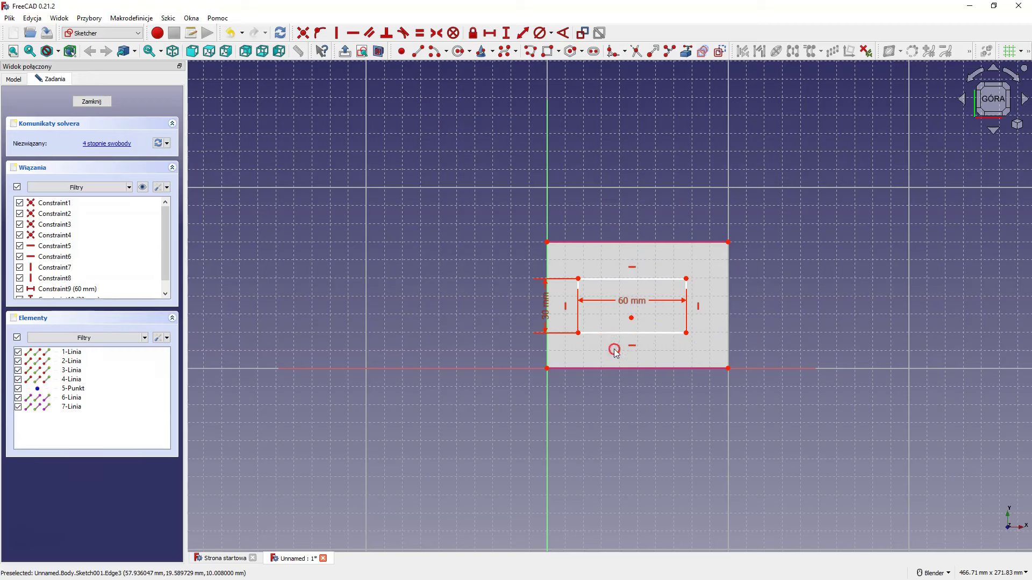
pyautogui.click(548, 242)
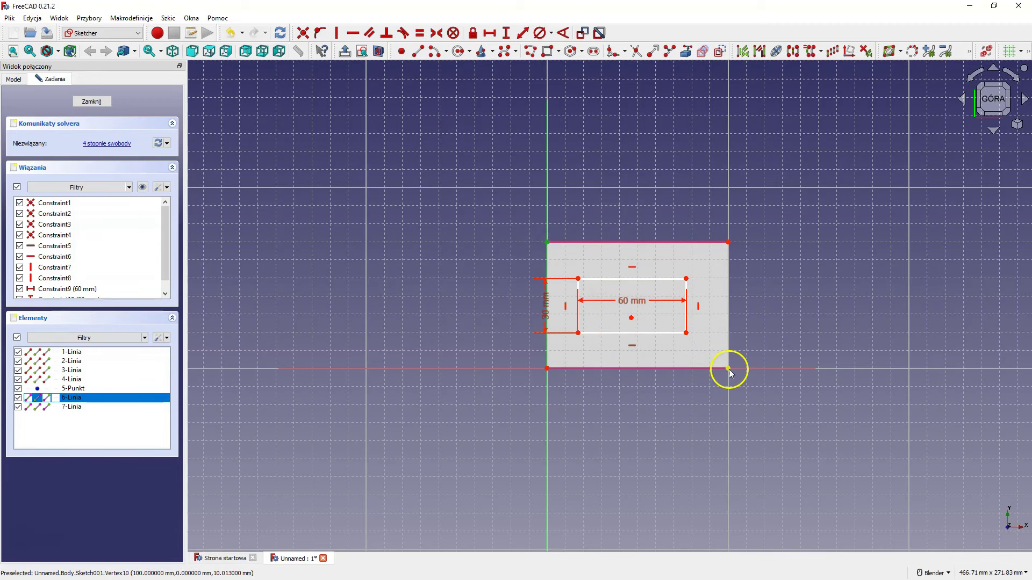
pyautogui.click(729, 368)
pyautogui.click(633, 318)
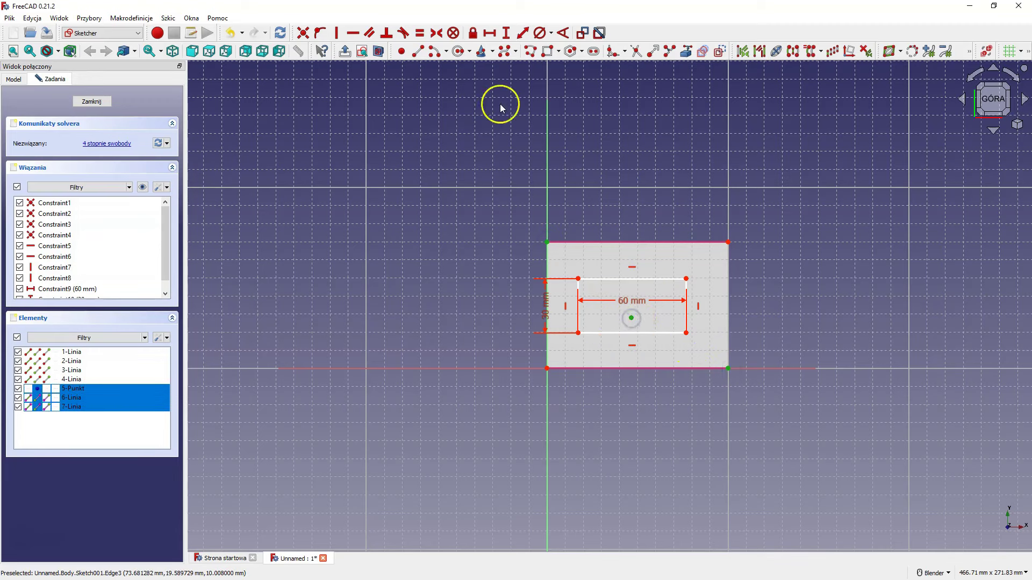
pyautogui.click(437, 33)
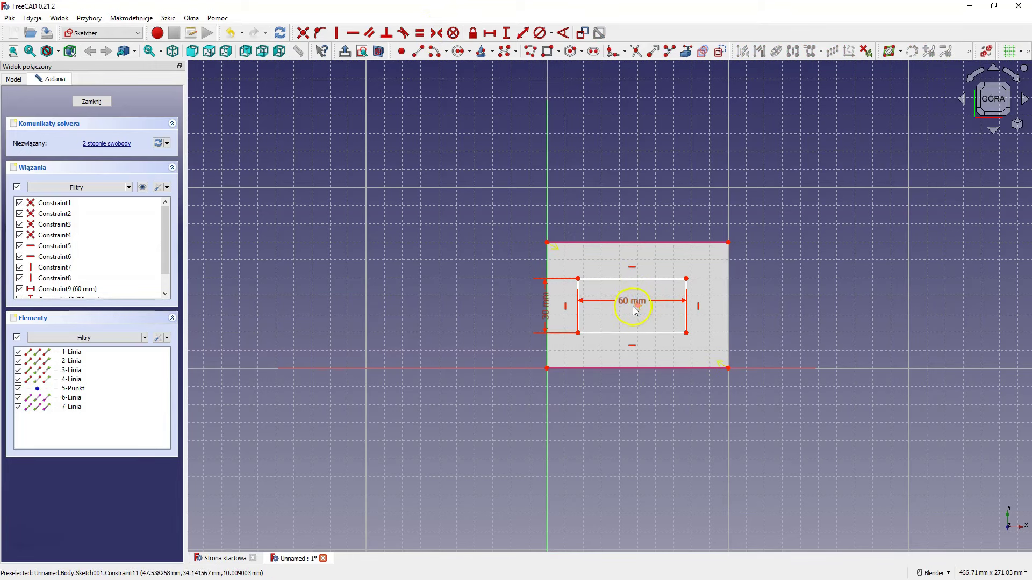
# Make the inner rectangle's opposite corners symmetric about the centre point, fully constraining the sketch.
pyautogui.click(591, 279)
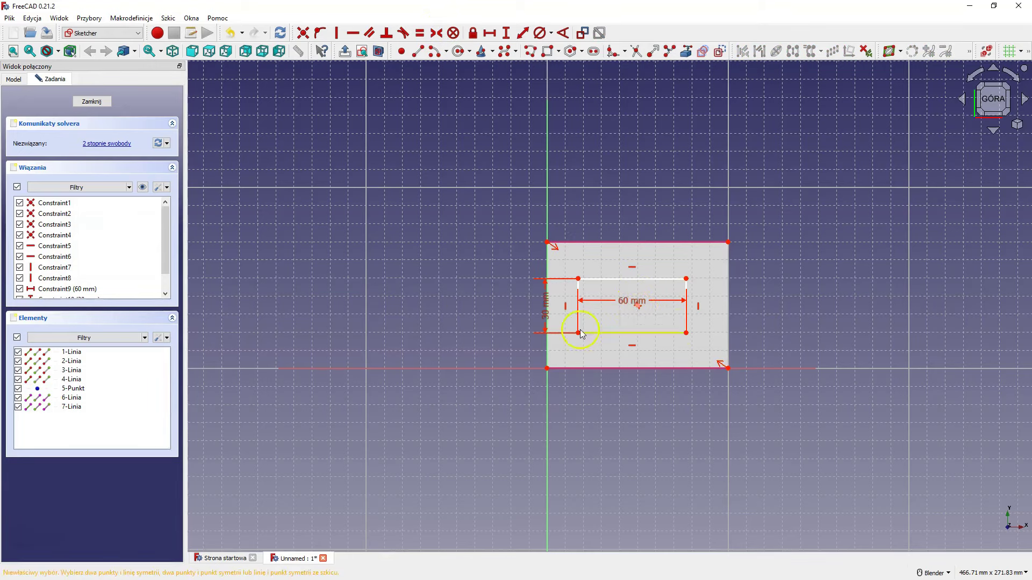
pyautogui.click(578, 279)
pyautogui.click(686, 333)
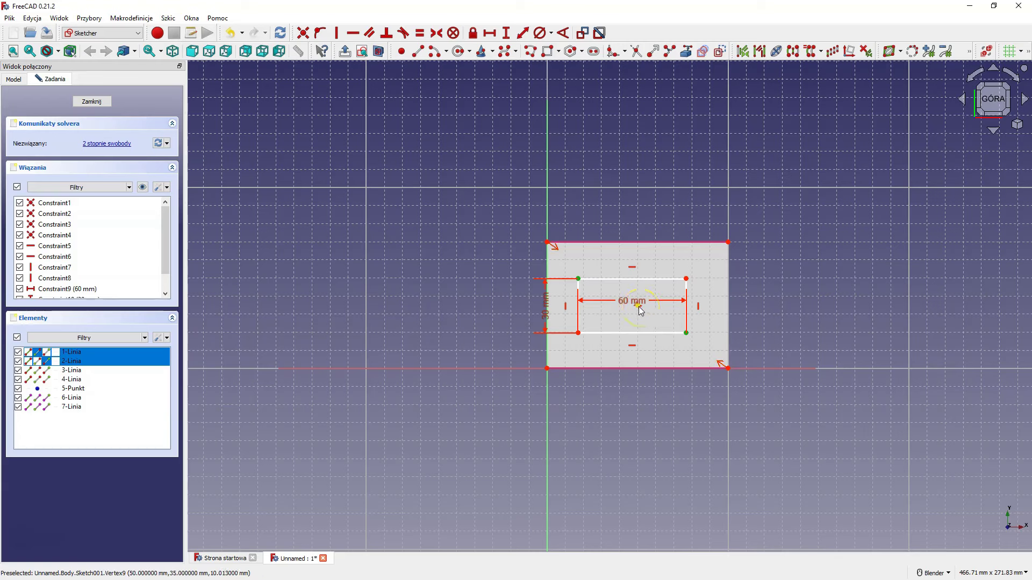
pyautogui.click(638, 306)
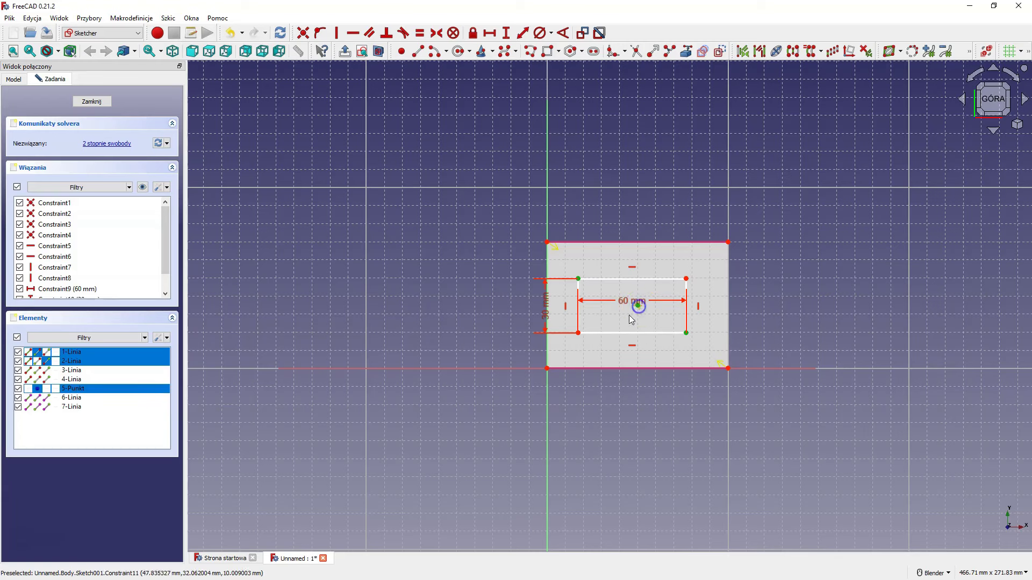
pyautogui.click(436, 33)
pyautogui.click(593, 161)
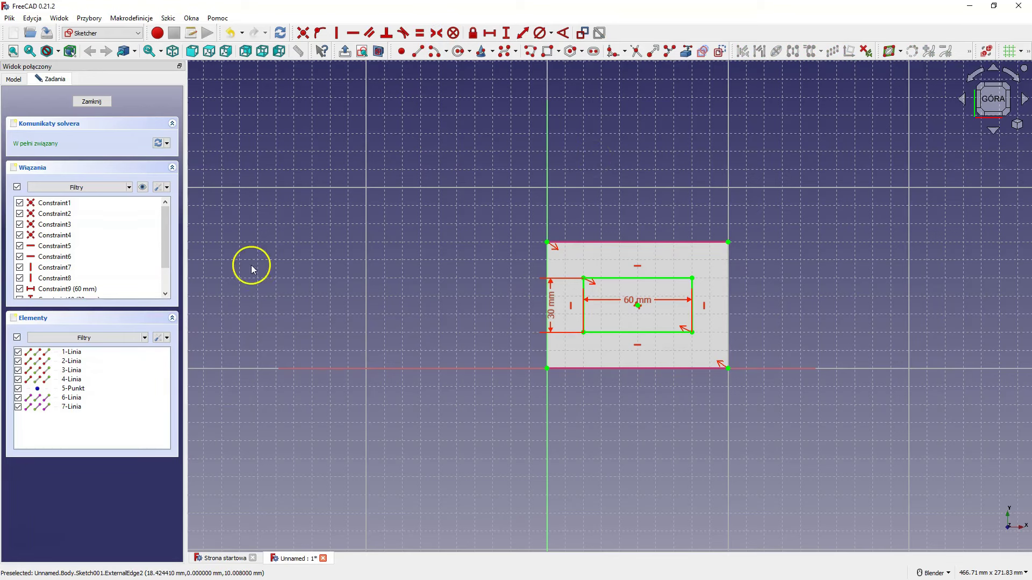
# Delete the two symmetry constraints, including Constraint12, and the centre point from the sketch.
pyautogui.moveTo(166, 242); pyautogui.dragTo(155, 297)
pyautogui.scroll(5, 155, 269)
pyautogui.scroll(1, 593, 250)
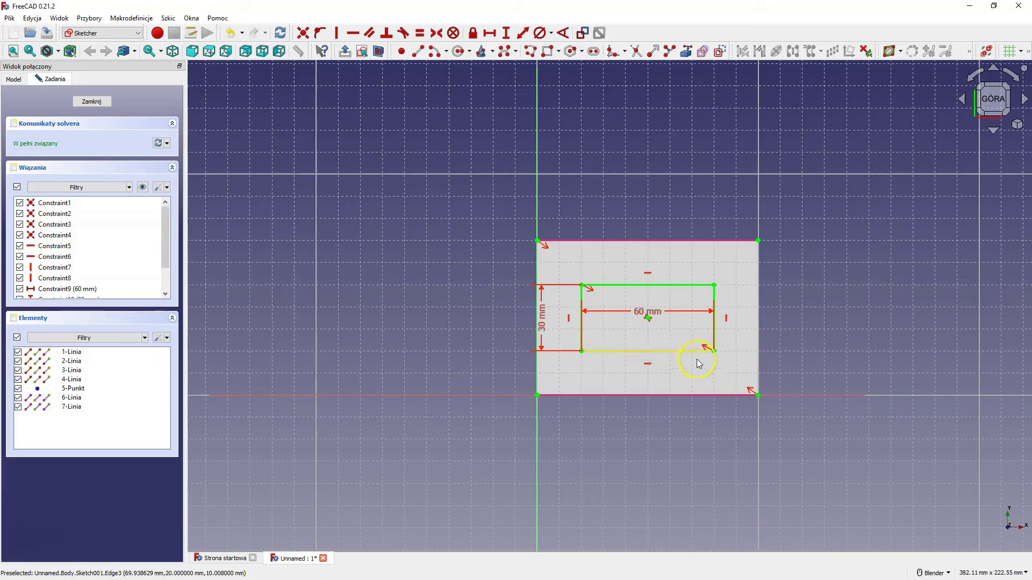
pyautogui.scroll(-1, 166, 230)
pyautogui.click(72, 289)
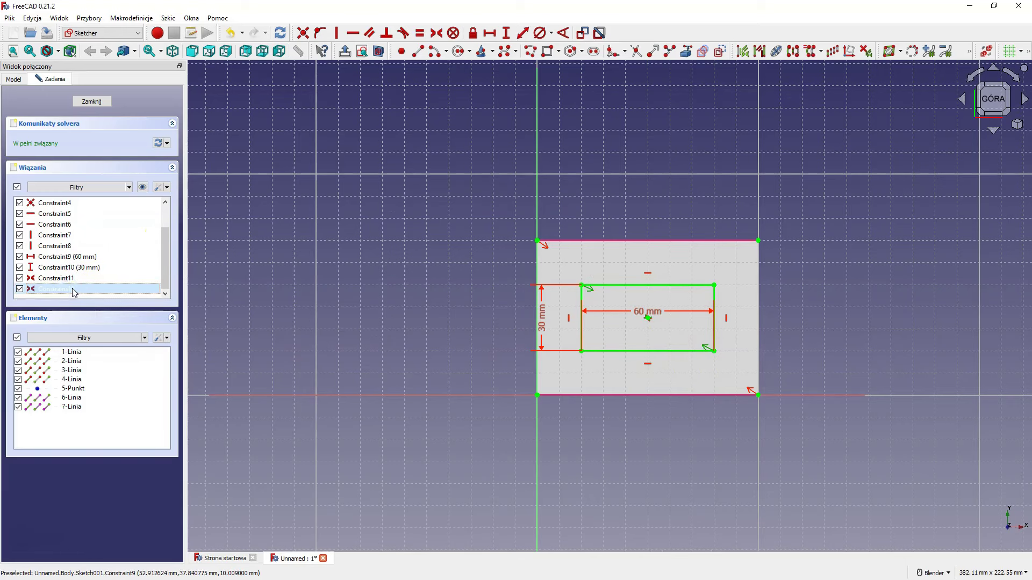
pyautogui.press('Delete')
pyautogui.click(53, 295)
pyautogui.press('Delete')
pyautogui.click(648, 318)
pyautogui.press('Delete')
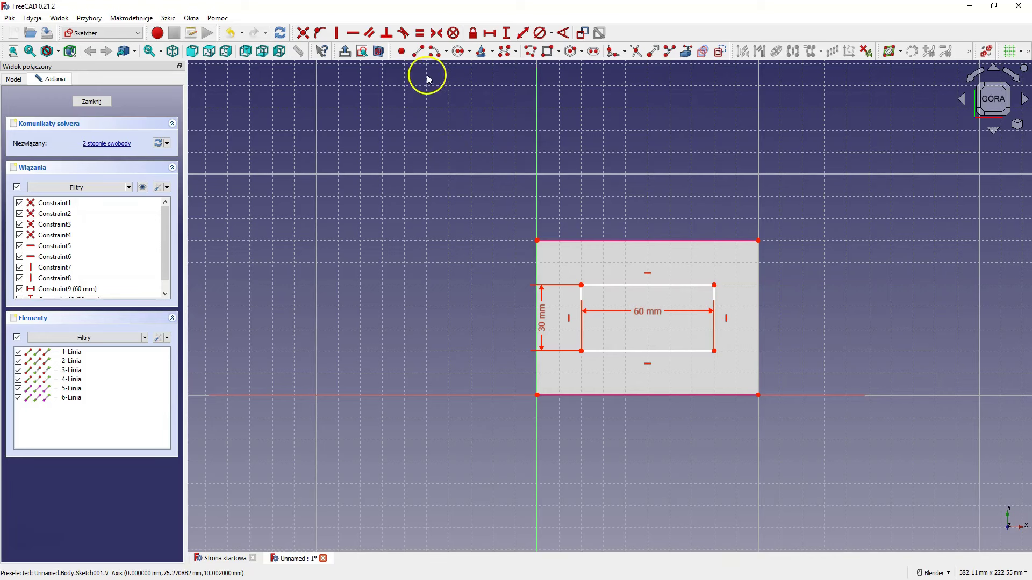
# Draw a vertical and a horizontal line across the block and convert both to construction geometry.
pyautogui.click(418, 51)
pyautogui.click(652, 220)
pyautogui.click(652, 425)
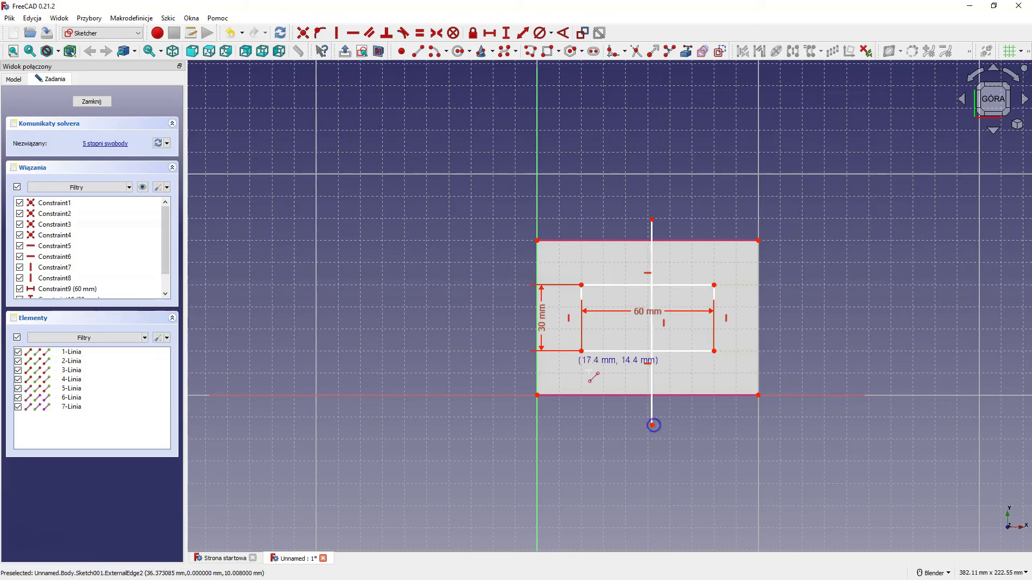
pyautogui.click(520, 318)
pyautogui.click(777, 318)
pyautogui.rightClick(458, 258)
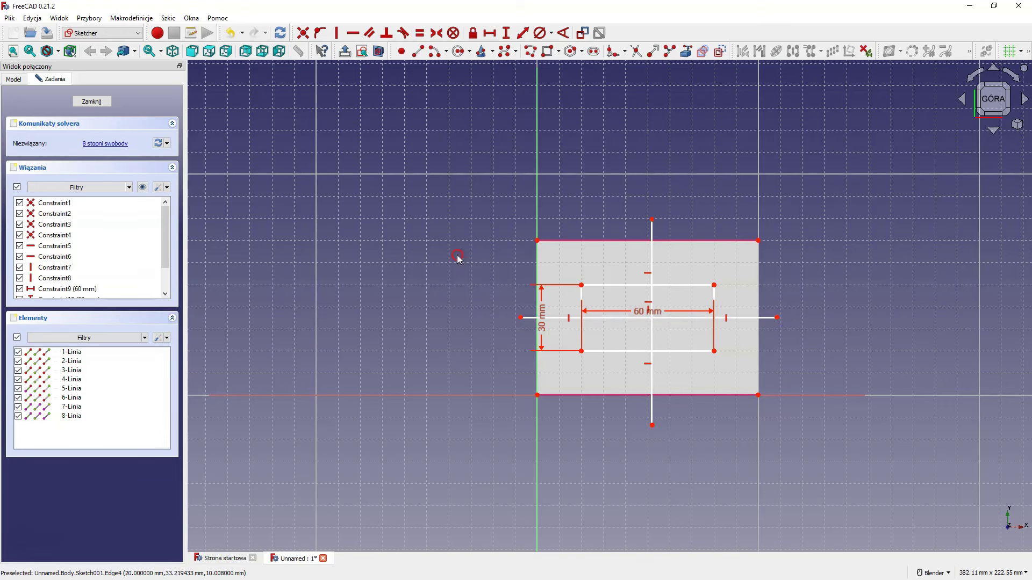
pyautogui.click(653, 255)
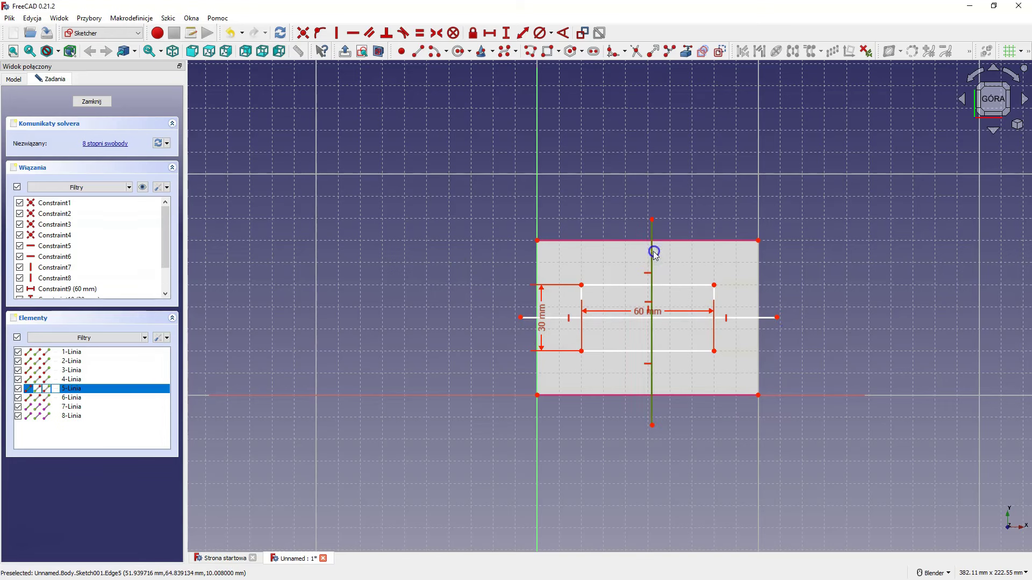
pyautogui.click(742, 318)
pyautogui.click(719, 51)
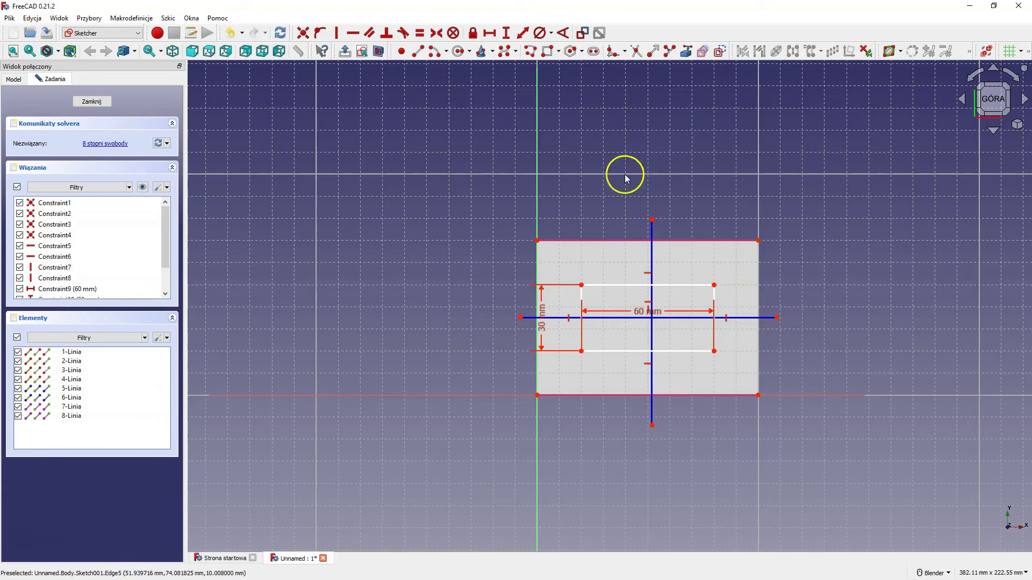
# Make the block outline's top corners symmetric about the vertical line and its left corners about the horizontal line.
pyautogui.click(758, 241)
pyautogui.click(536, 241)
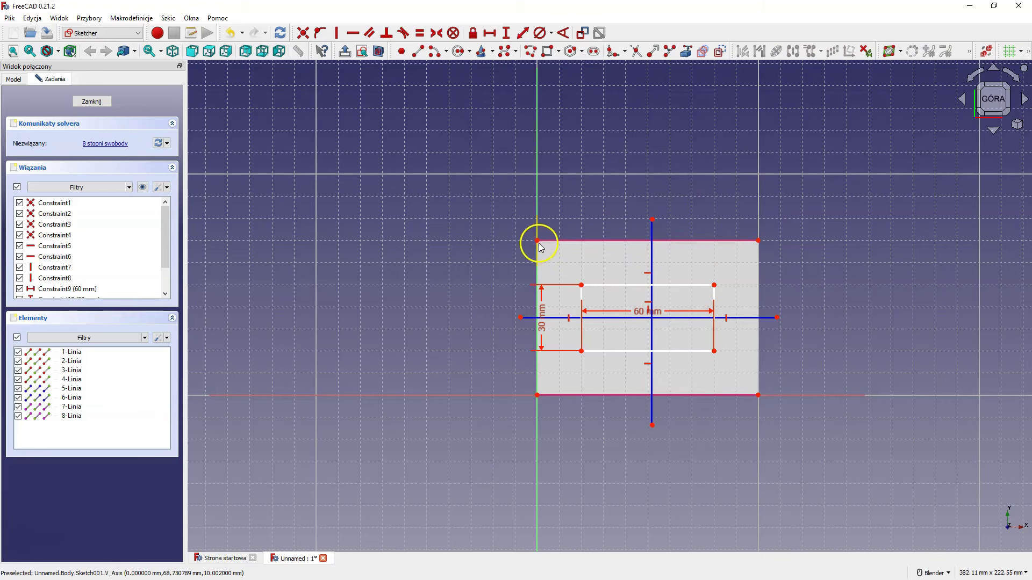
pyautogui.click(652, 228)
pyautogui.click(436, 33)
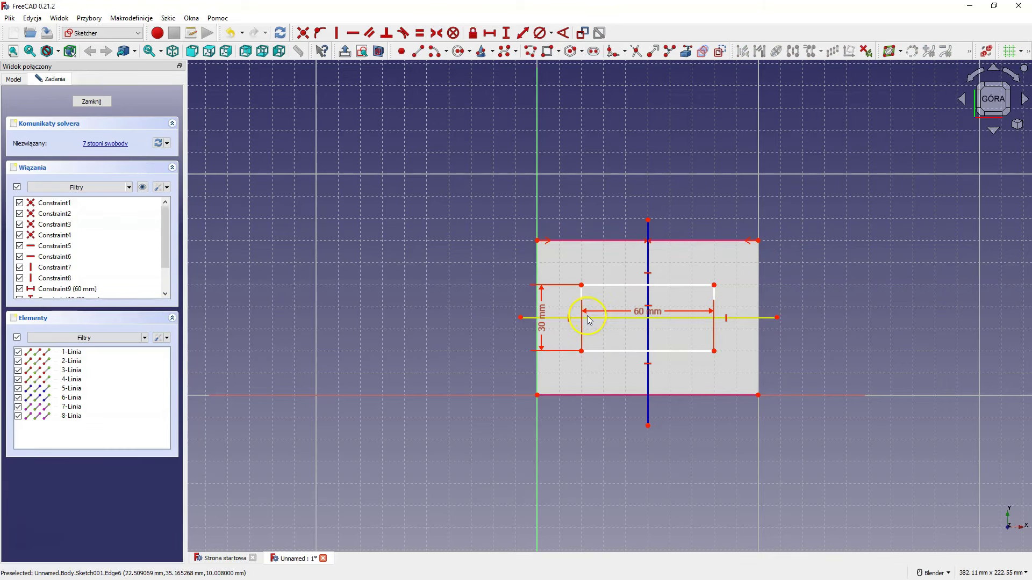
pyautogui.click(537, 395)
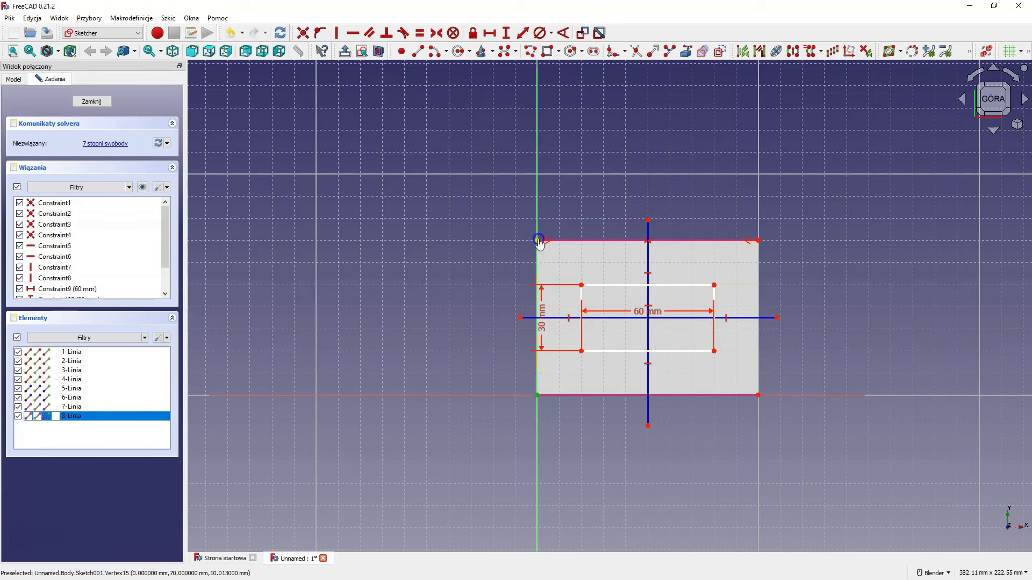
pyautogui.click(538, 240)
pyautogui.click(562, 318)
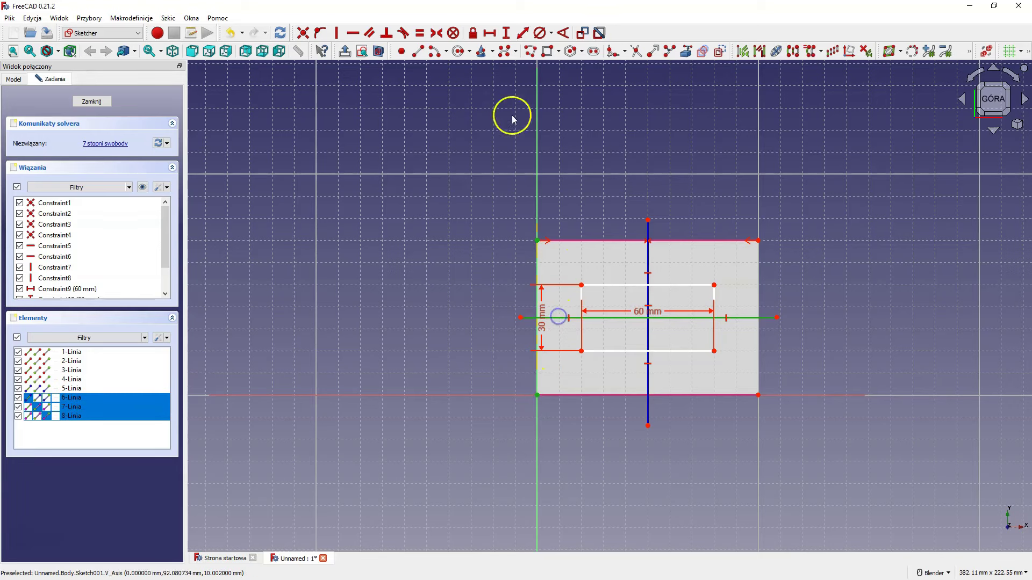
pyautogui.click(437, 33)
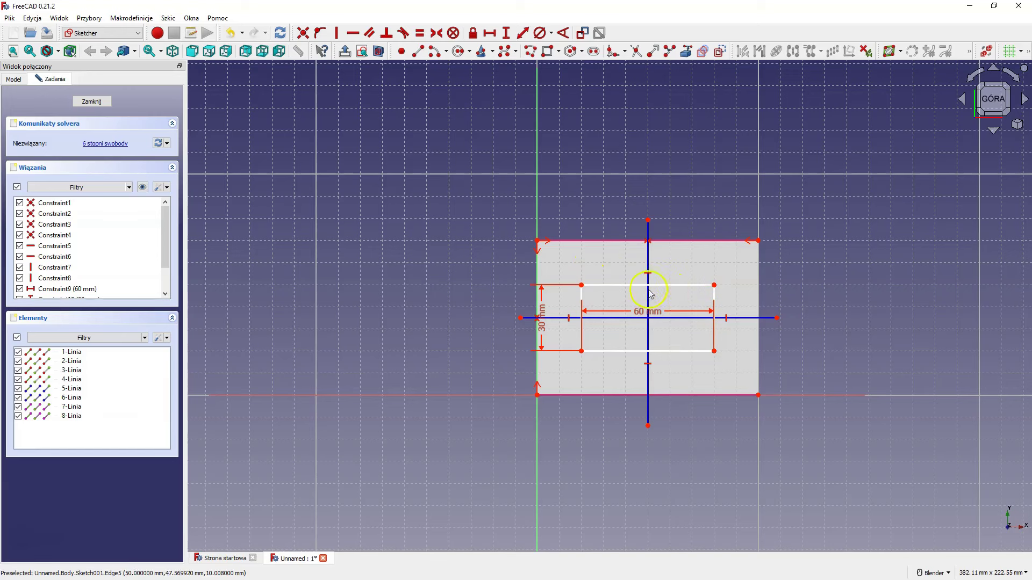
# Make the inner rectangle's top corners symmetric about the vertical line and its left corners about the horizontal line.
pyautogui.click(582, 285)
pyautogui.click(713, 285)
pyautogui.click(650, 261)
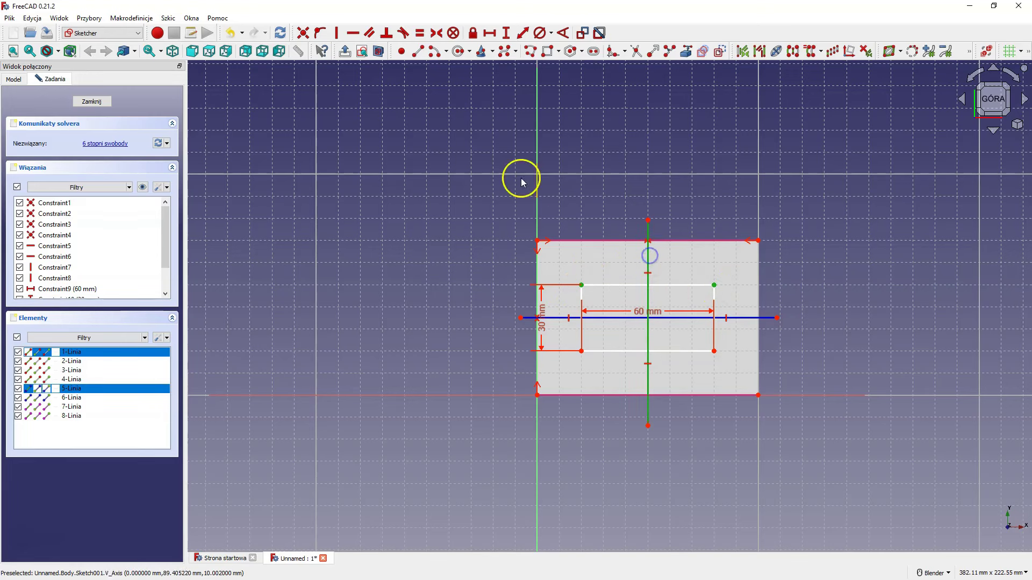
pyautogui.click(440, 33)
pyautogui.click(587, 376)
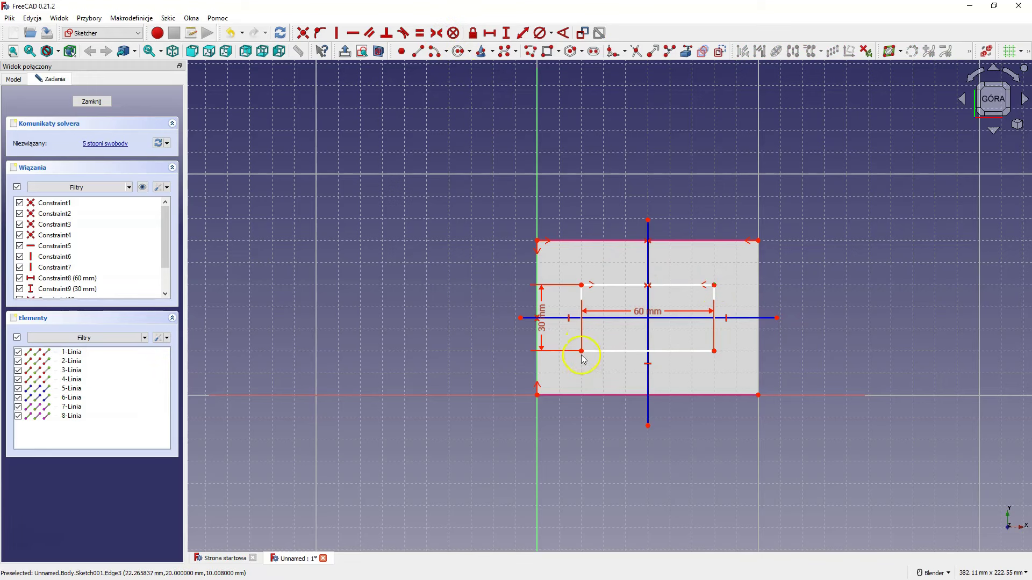
pyautogui.click(582, 350)
pyautogui.click(582, 285)
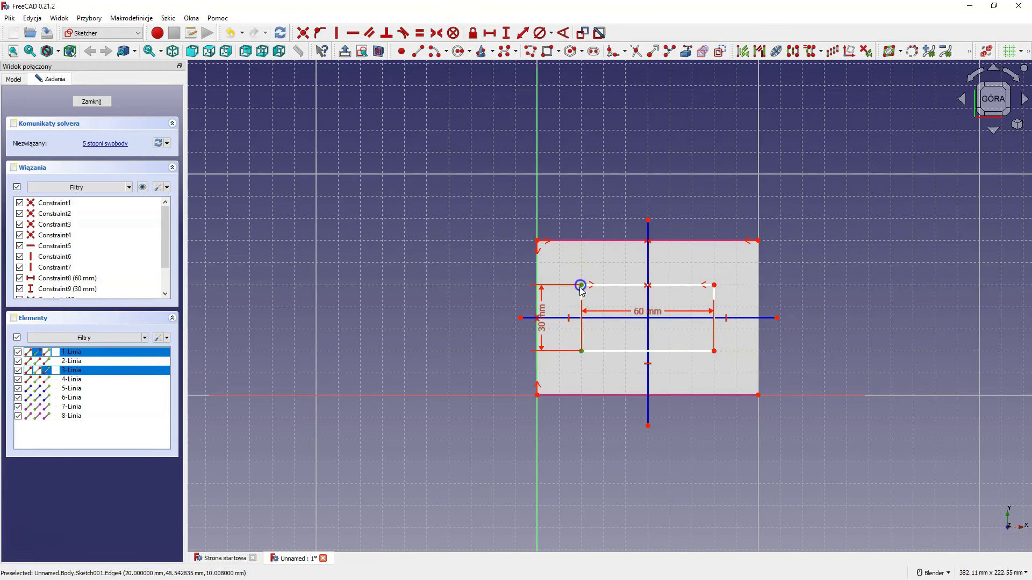
pyautogui.click(559, 321)
pyautogui.click(435, 33)
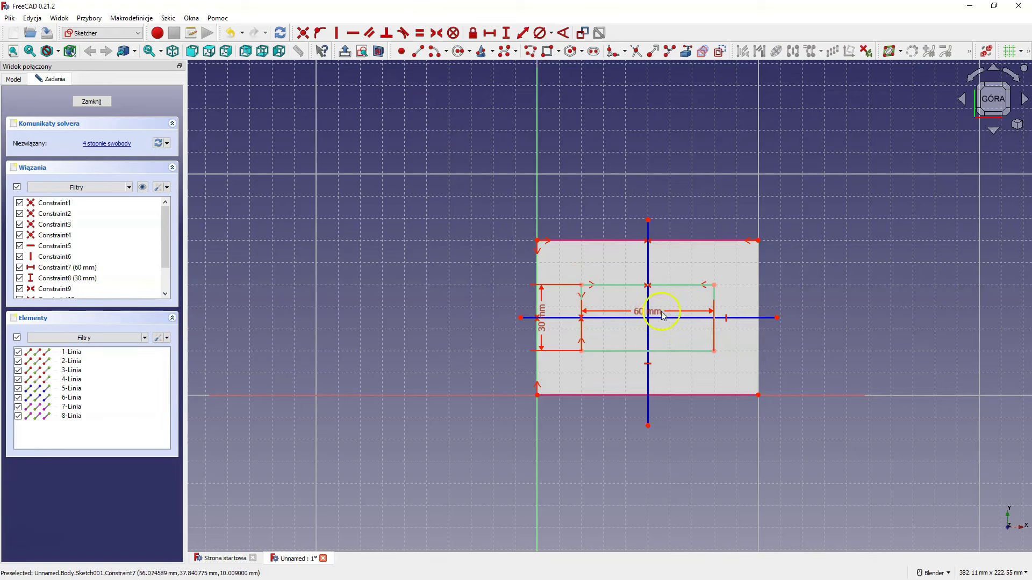
# Close the sketch and pad the centred rectangle as Pad001 on top of the block.
pyautogui.click(92, 109)
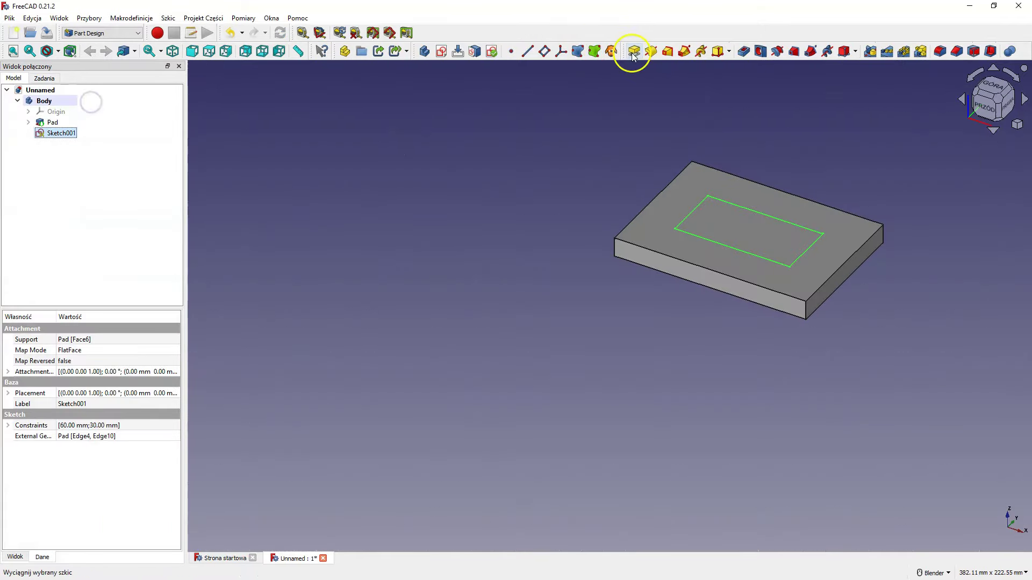
pyautogui.click(633, 51)
pyautogui.click(75, 102)
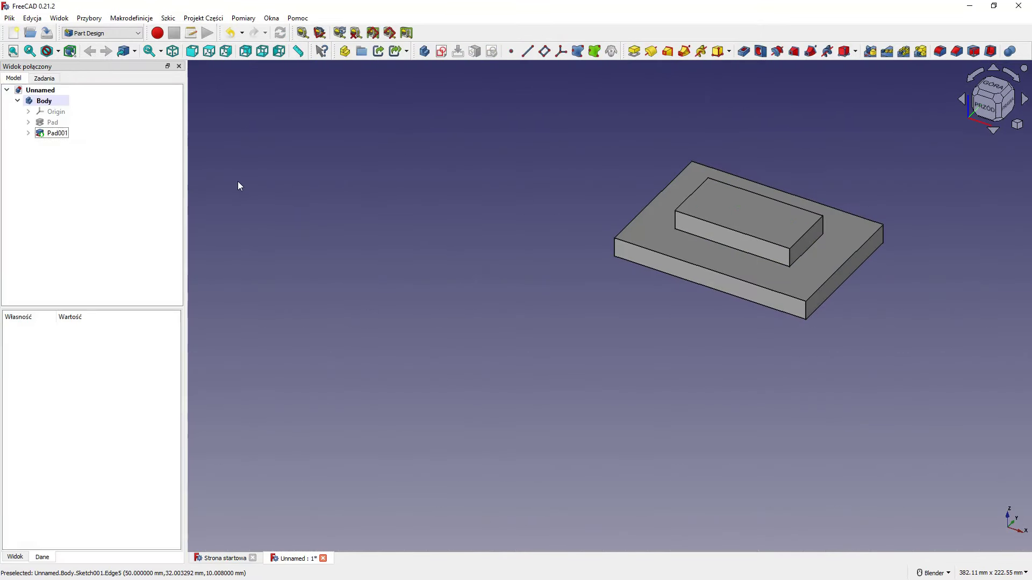